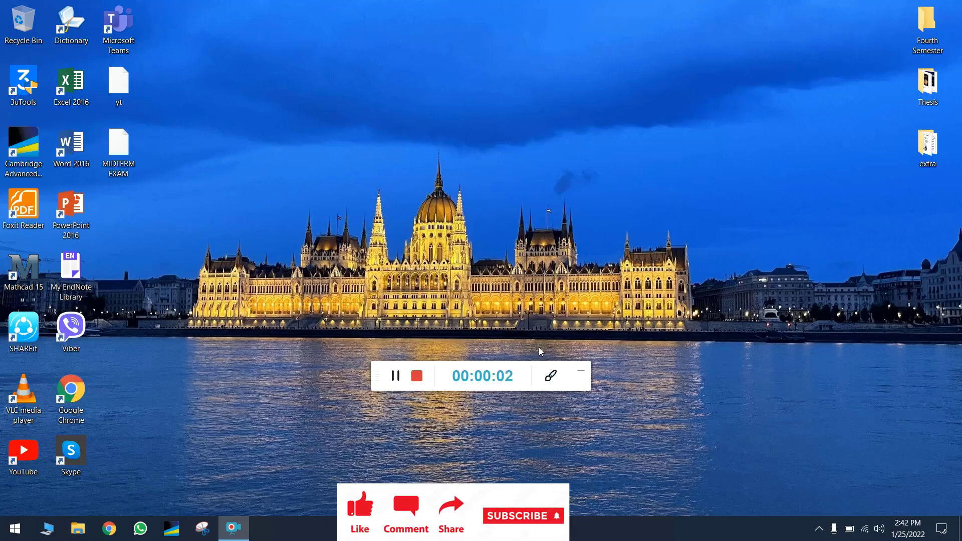
- Launch Mathcad 15 from the desktop and clear the recorder bar off the blank worksheet
left_click(581, 372)
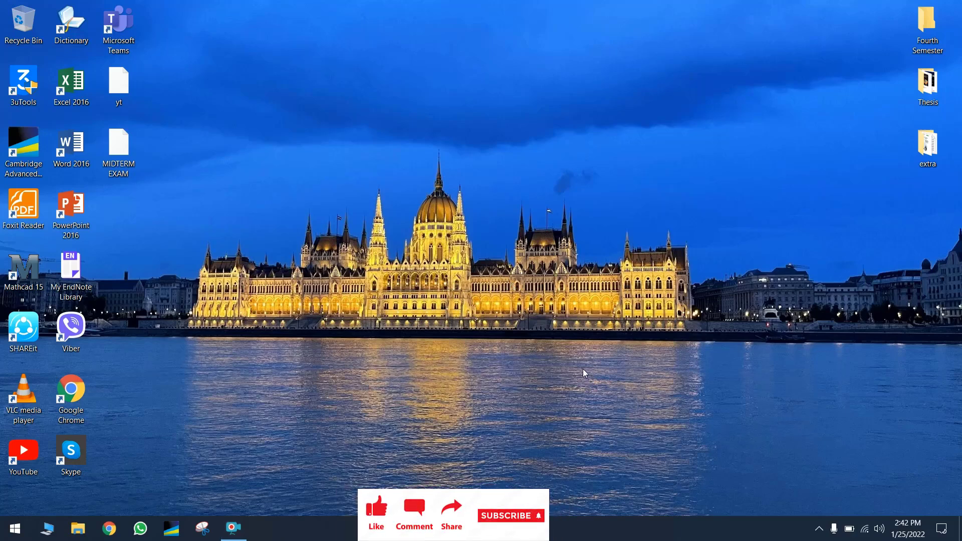
double_click(28, 284)
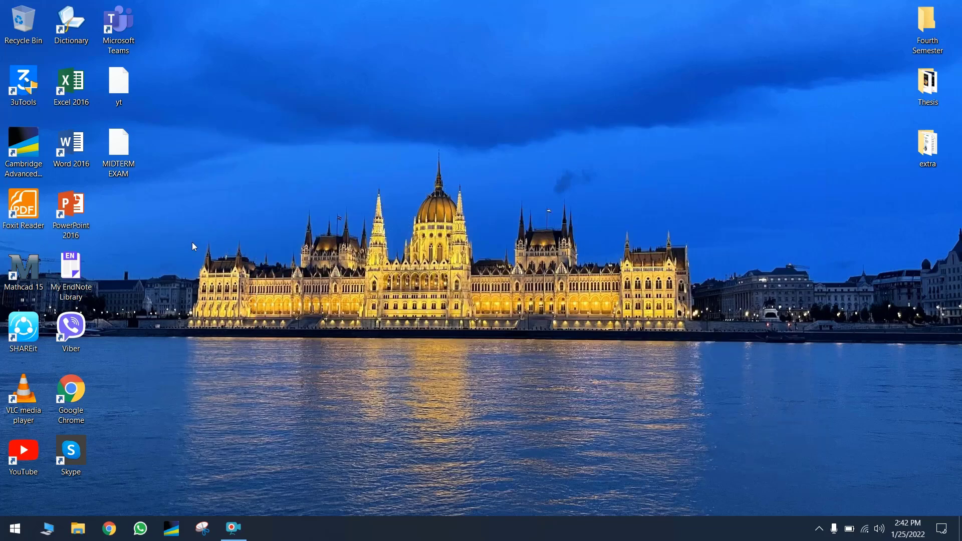
double_click(42, 287)
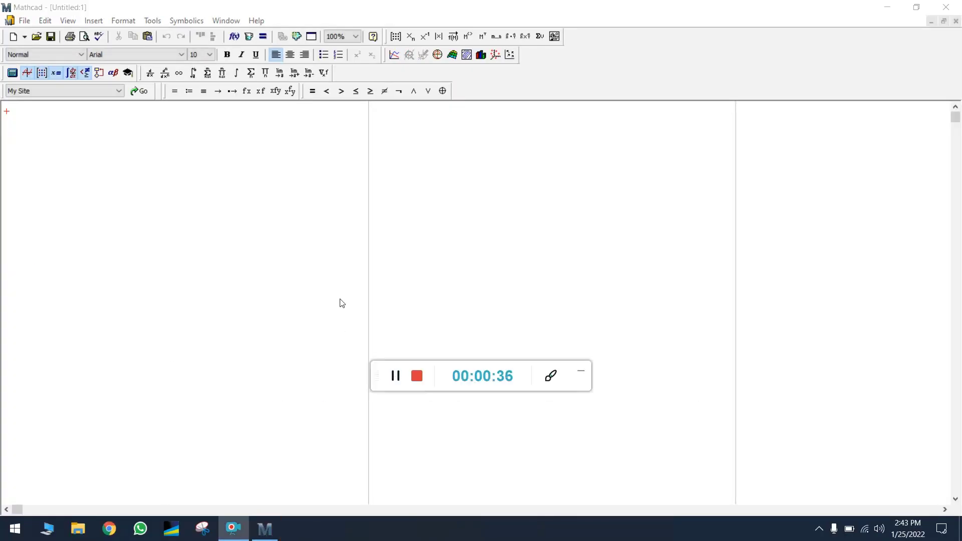
left_click(581, 372)
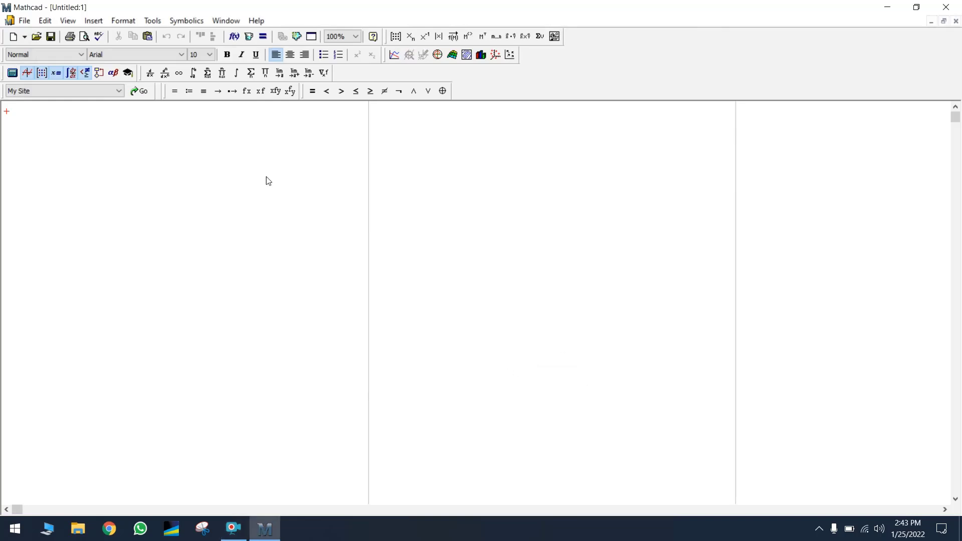
- Open the MIDTERM EXAM worksheet and keep its window maximized
left_click(38, 38)
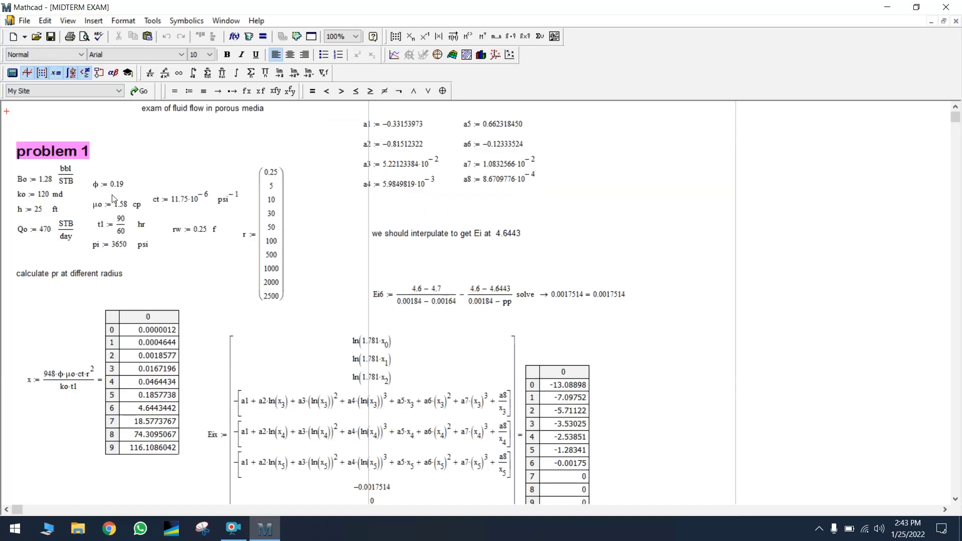
left_click(916, 7)
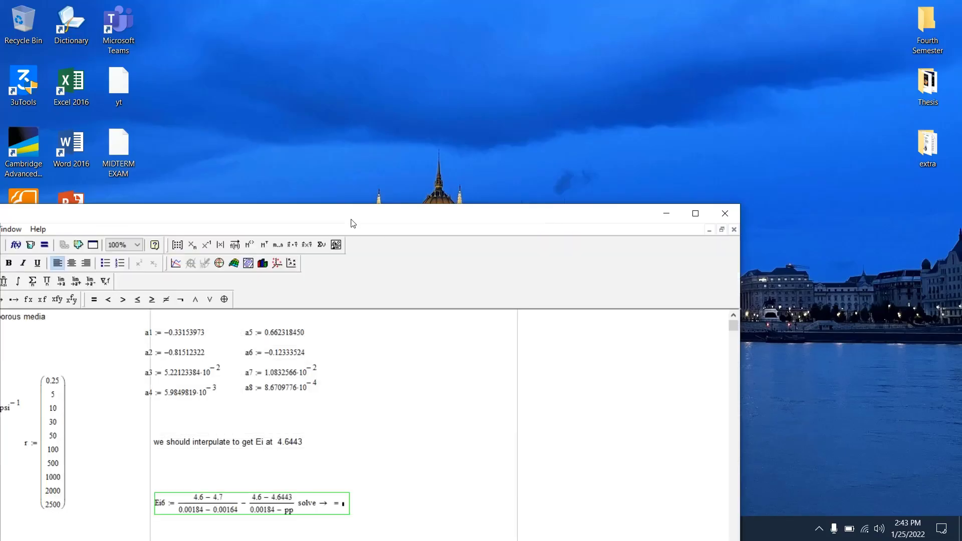
left_click(695, 215)
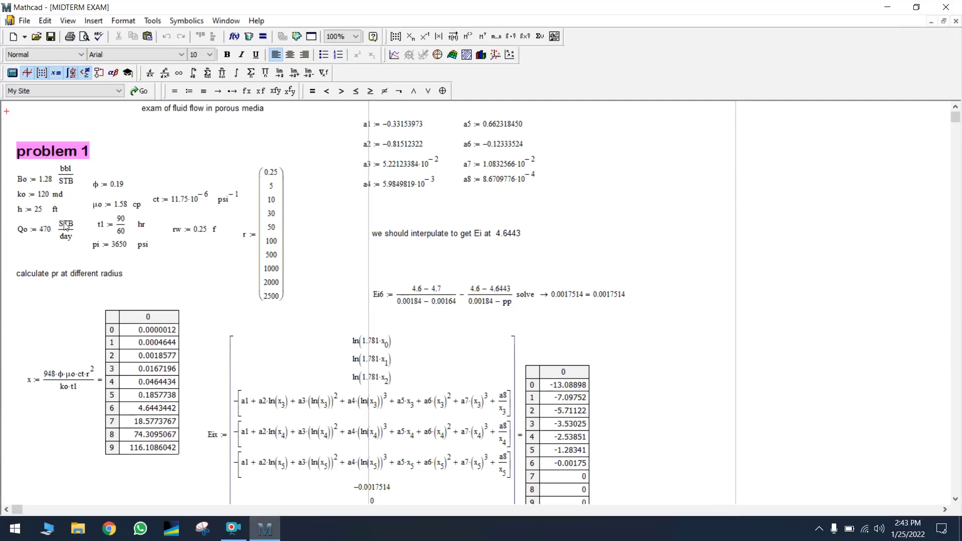
- Examine the formulas, result tables and plots of problem 1 and the input data of problem 2 in the worksheet
scroll(148, 236, "down", 1)
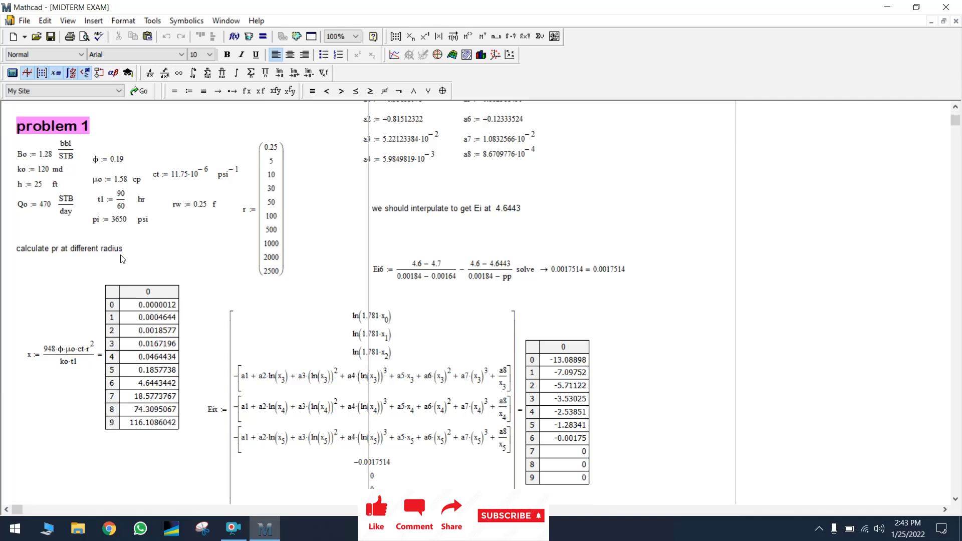
scroll(205, 264, "down", 1)
scroll(206, 264, "down", 1)
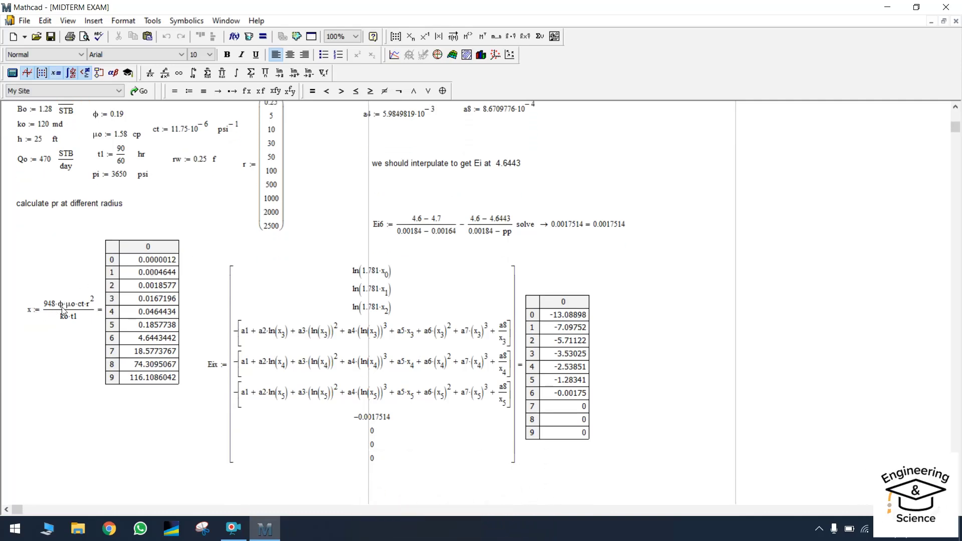
scroll(266, 318, "down", 6)
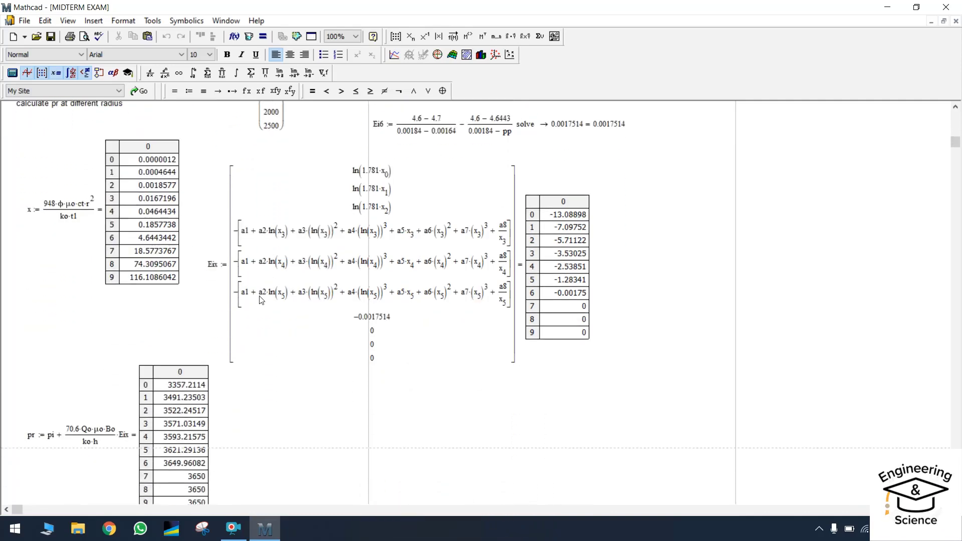
scroll(266, 318, "down", 4)
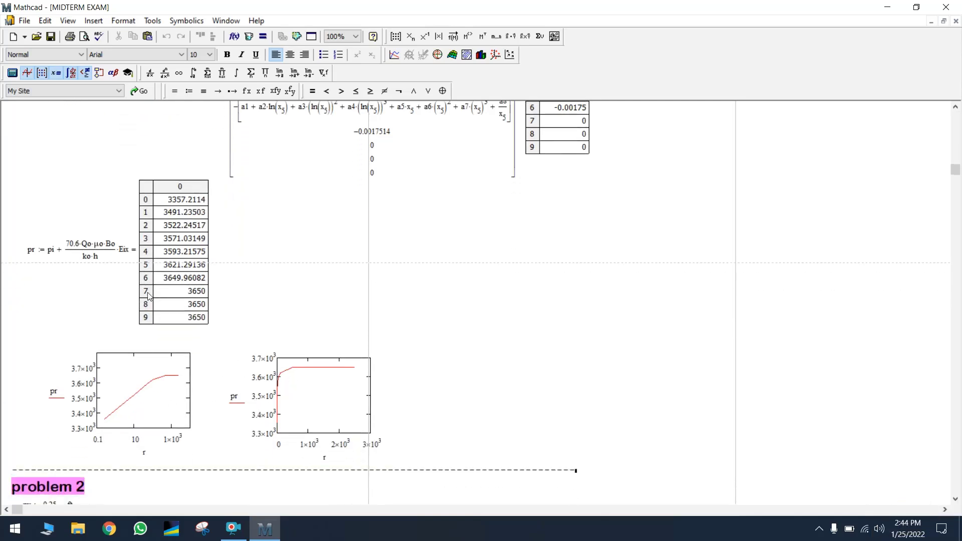
scroll(147, 296, "down", 1)
scroll(148, 295, "down", 6)
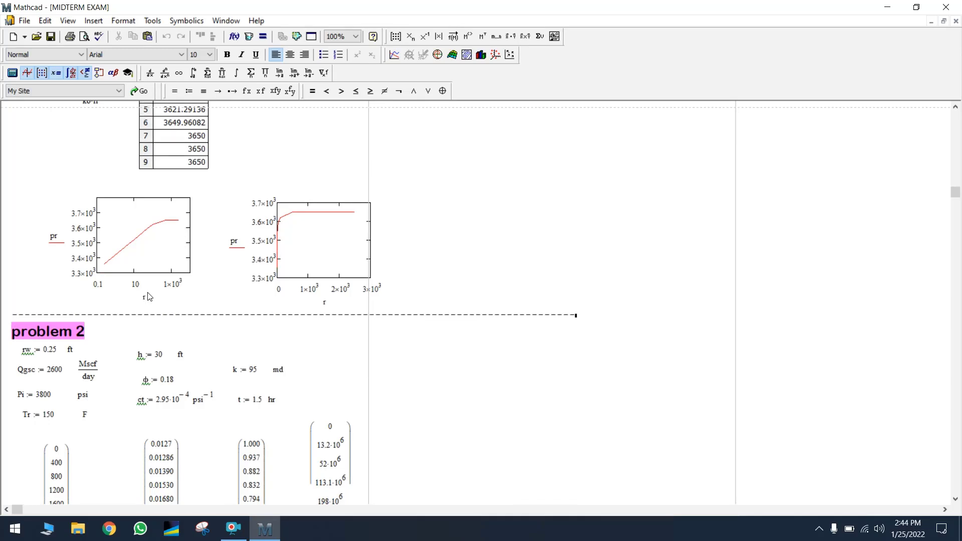
scroll(151, 298, "down", 2)
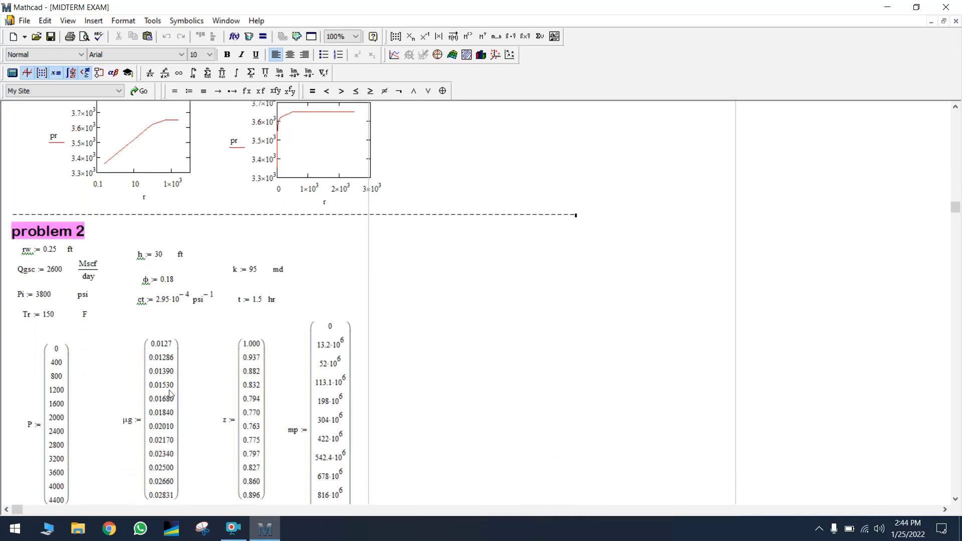
scroll(194, 321, "up", 1)
scroll(194, 321, "up", 4)
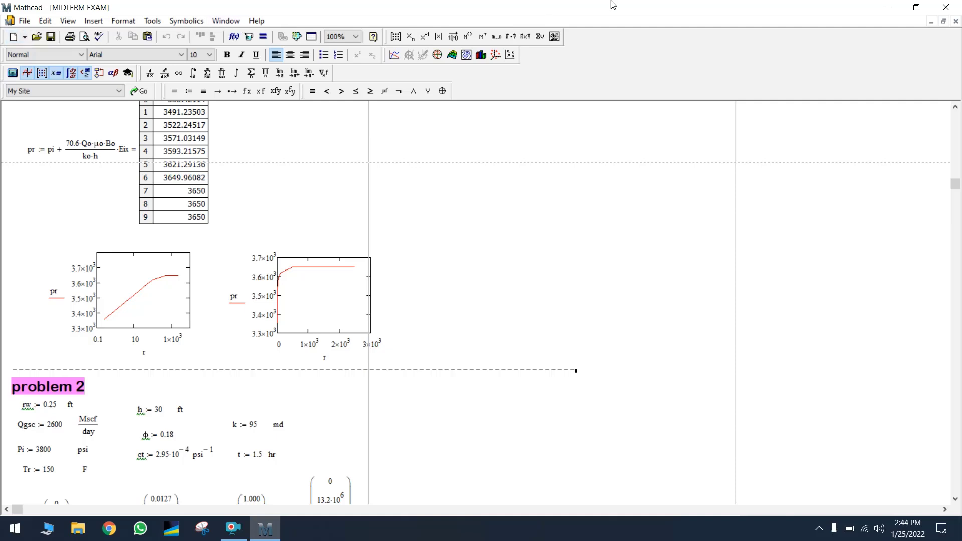
- Create a new worksheet from the Normal template
left_click(888, 7)
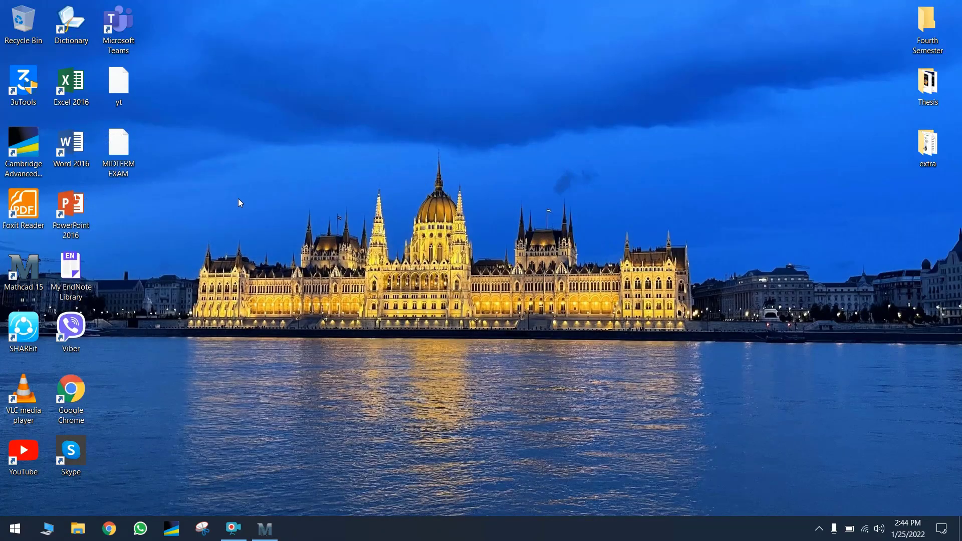
left_click(260, 529)
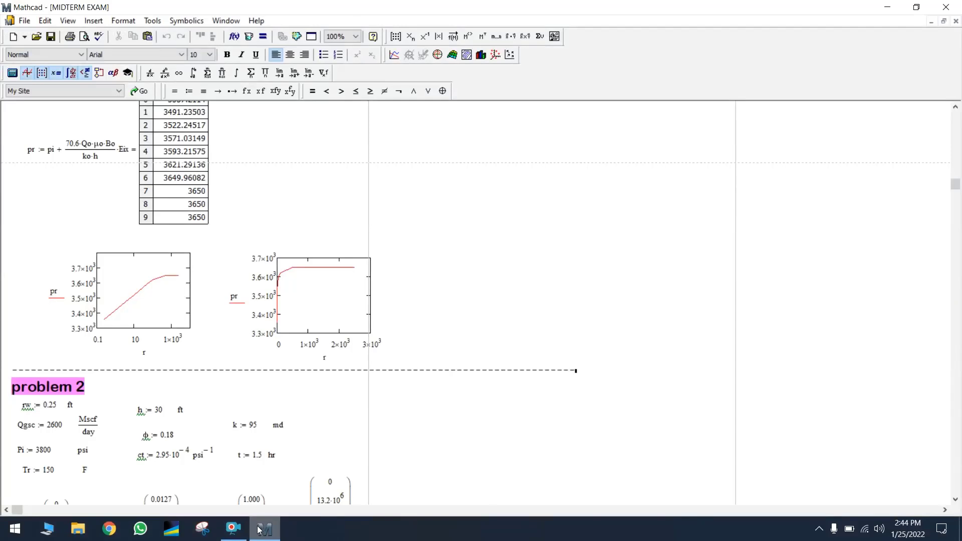
left_click(24, 37)
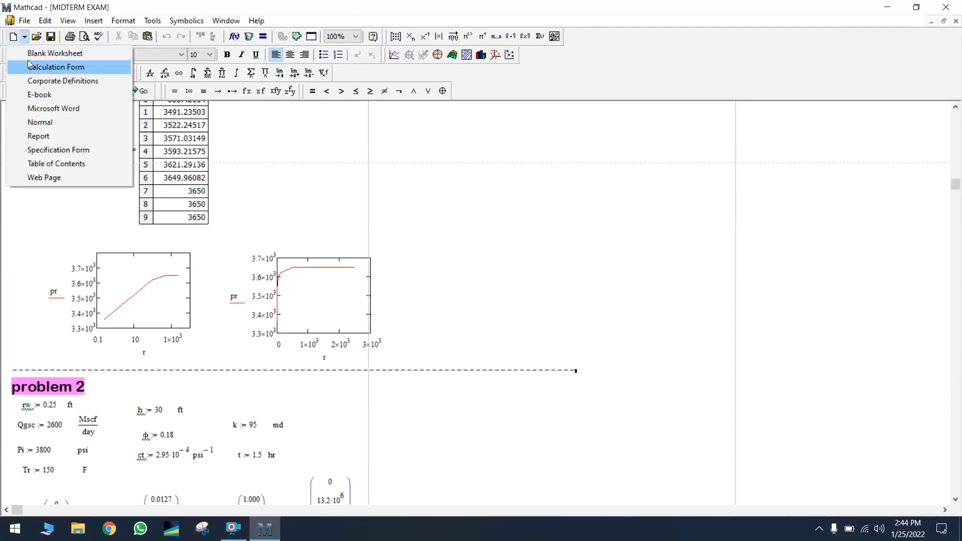
left_click(50, 122)
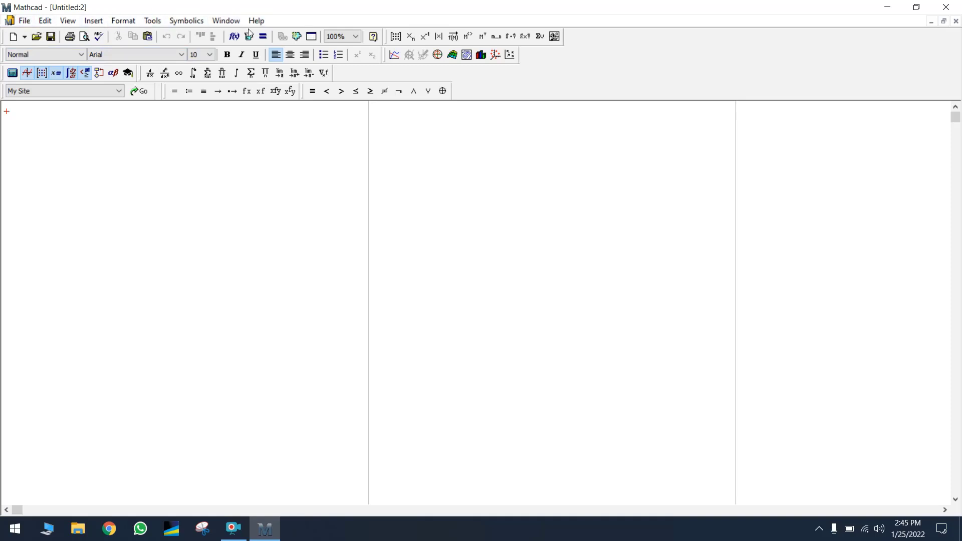
- Look through the file, editing and formatting commands and view the equation format settings
left_click(22, 23)
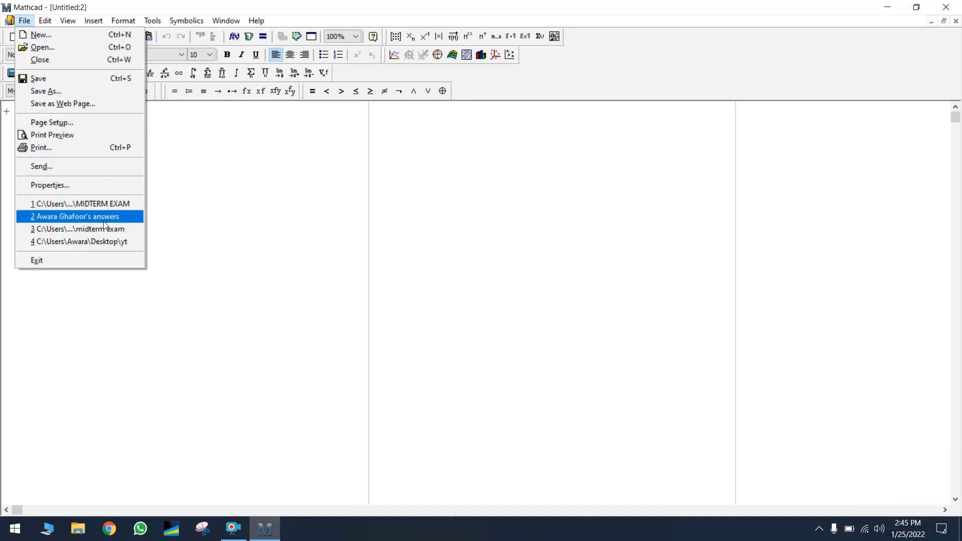
mouse_move(68, 21)
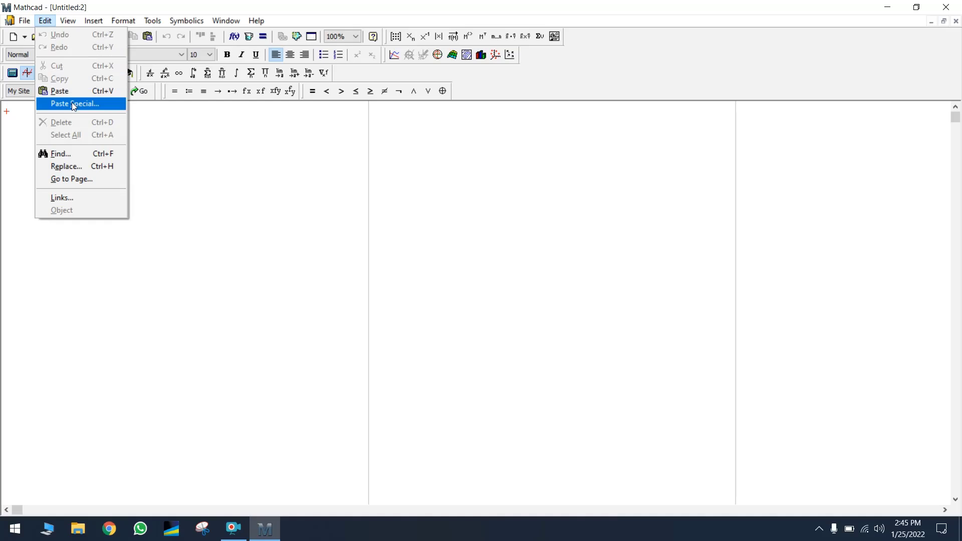
mouse_move(112, 24)
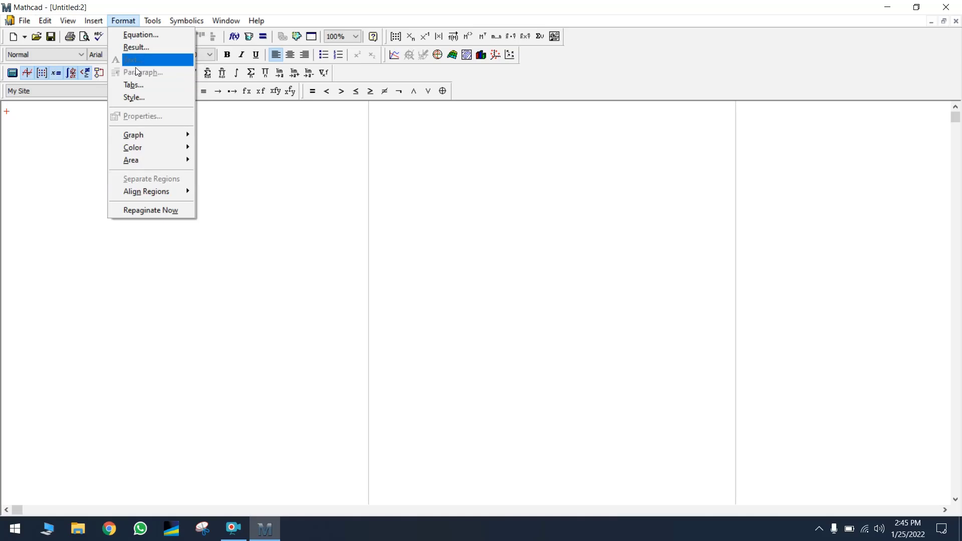
left_click(141, 34)
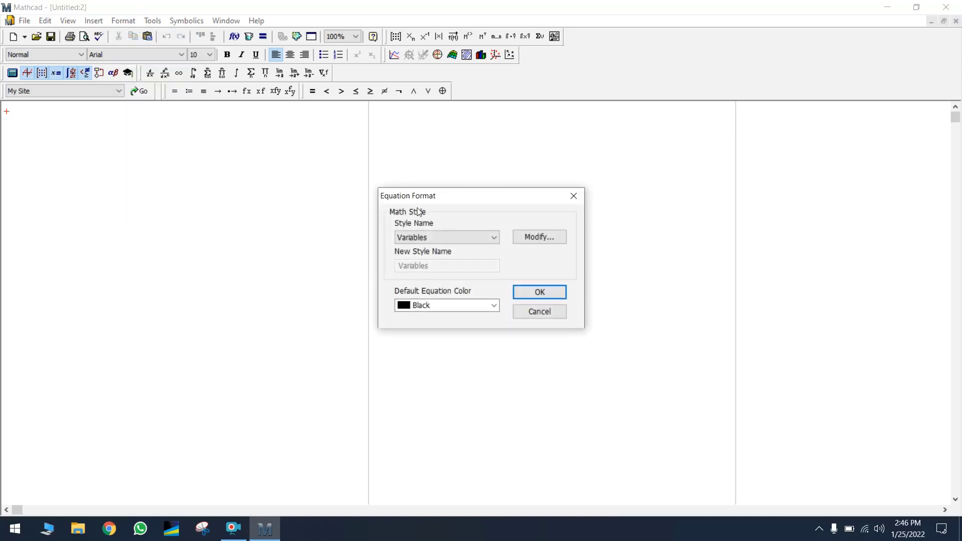
left_click(580, 197)
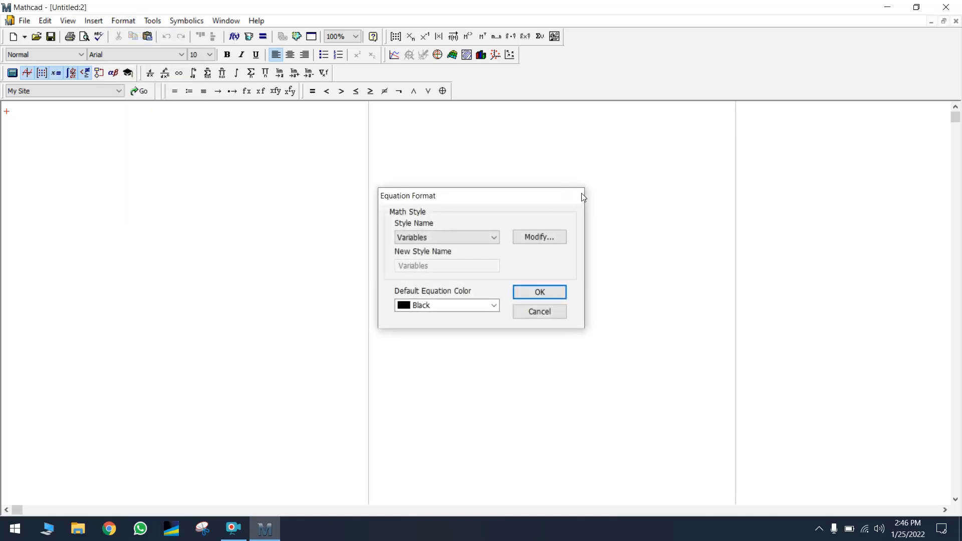
- Set the worksheet's result format to General and raise the number of decimal places
left_click(121, 21)
left_click(165, 49)
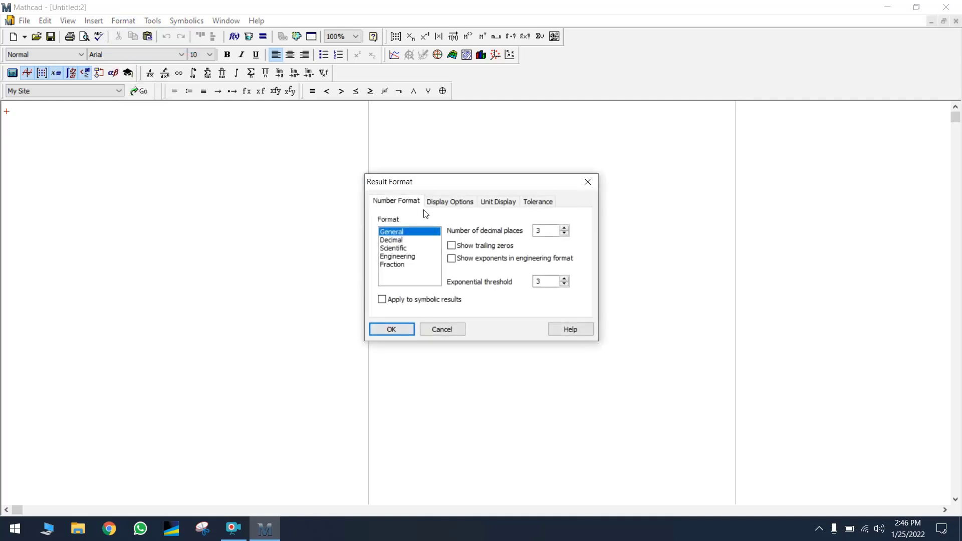
left_click(397, 240)
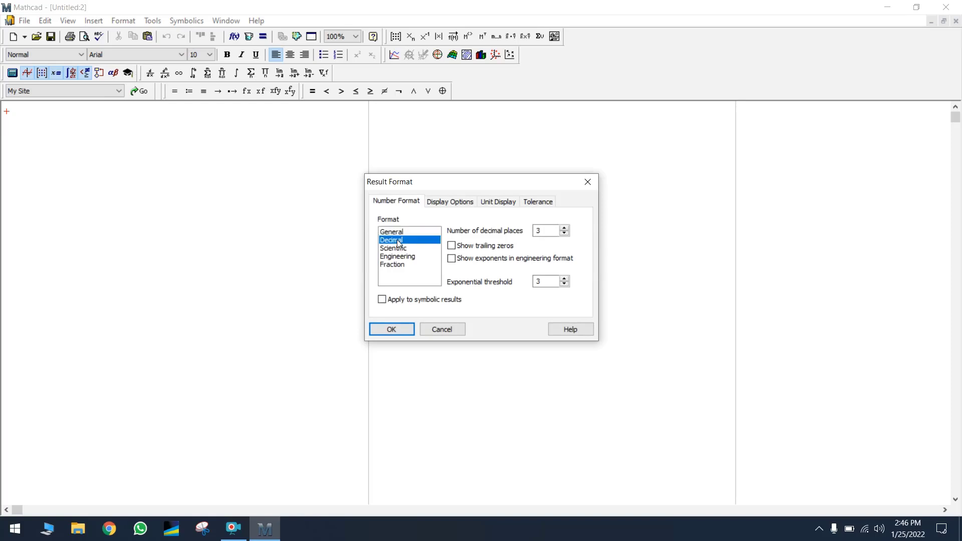
left_click(397, 232)
left_click(401, 247)
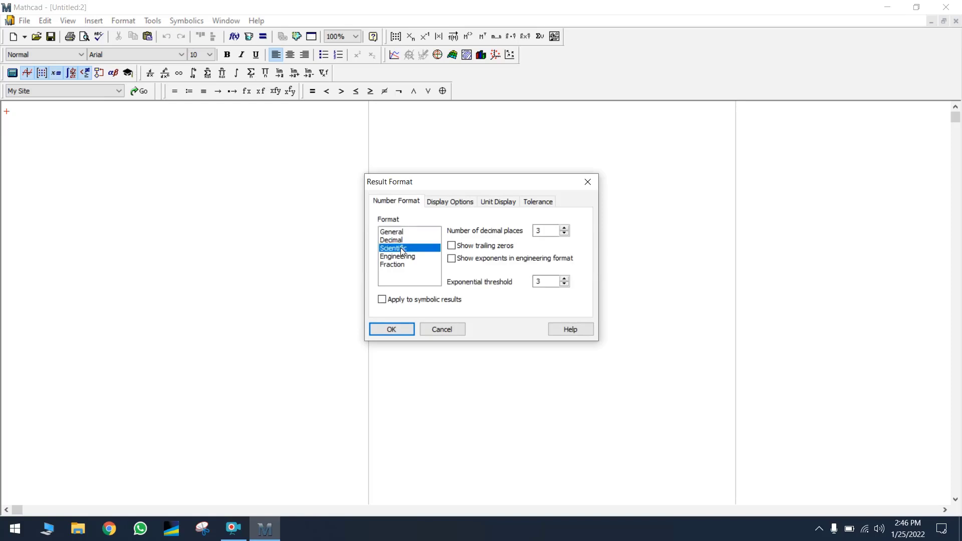
left_click(394, 233)
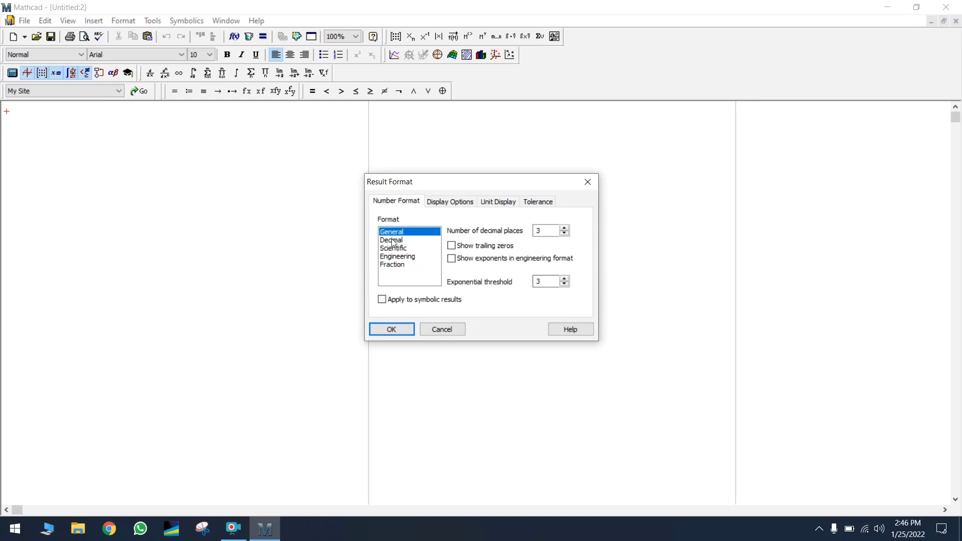
left_click(565, 228)
left_click(565, 228)
left_click(390, 330)
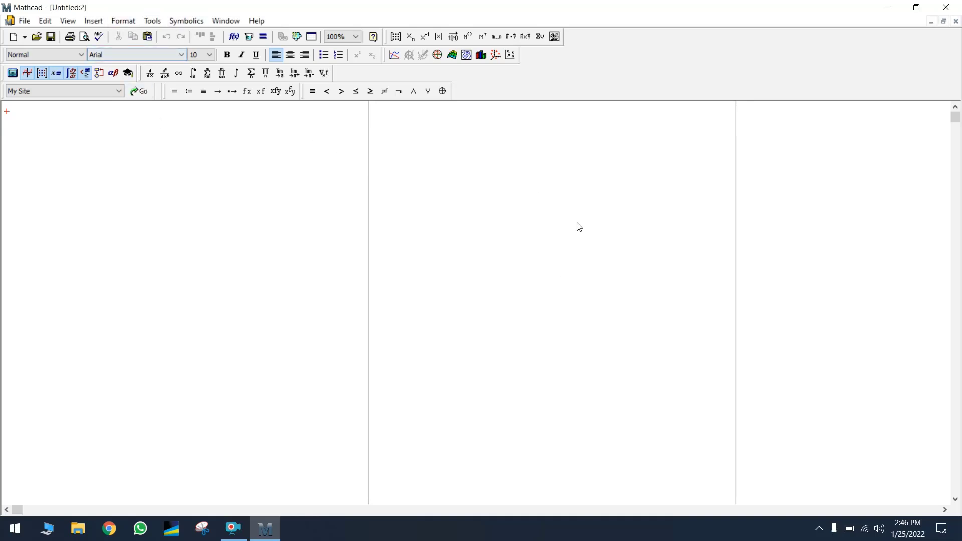
- Tile the open worksheets vertically
left_click(225, 21)
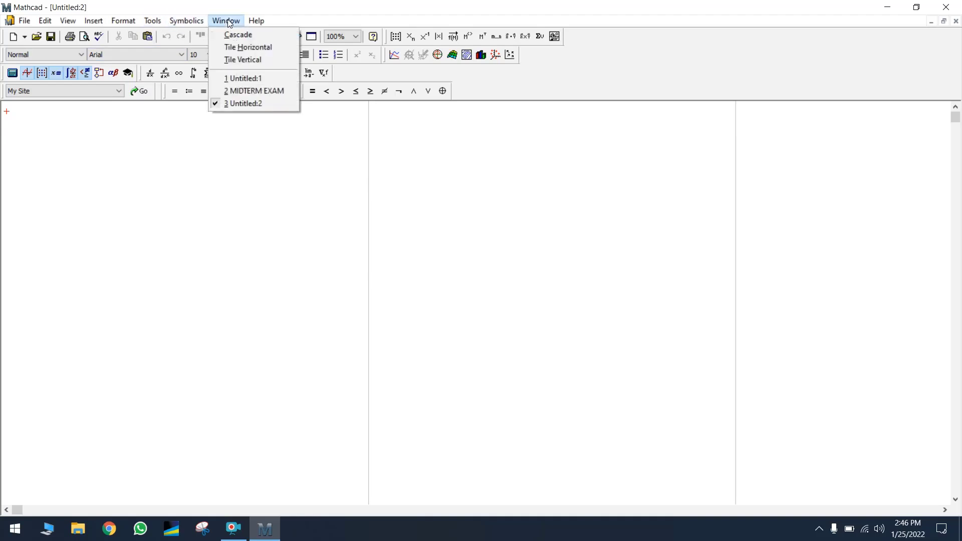
left_click(250, 59)
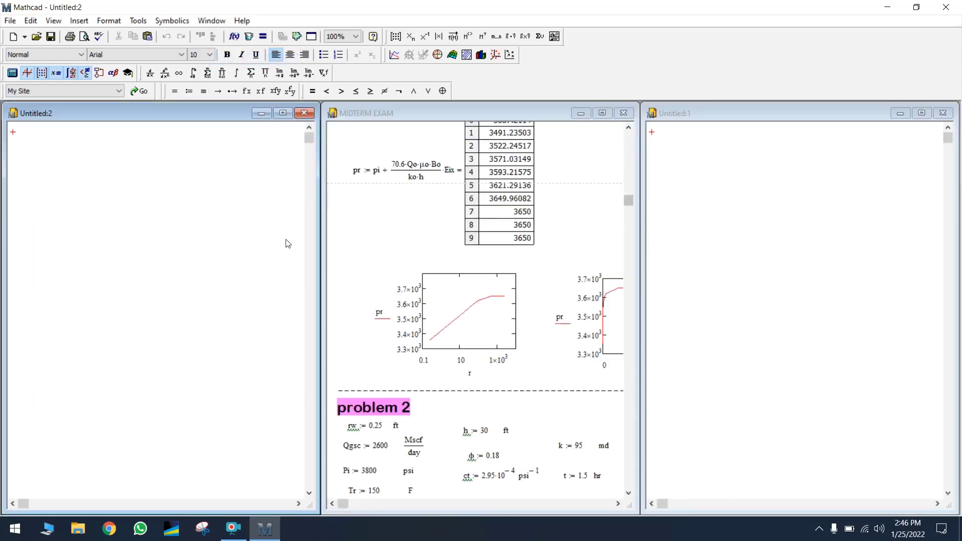
- Copy the expression 948·ϕ·μo·ct·r²/(ko·t1) from the x definition in MIDTERM EXAM into the empty worksheet Untitled:2
scroll(442, 224, "up", 6)
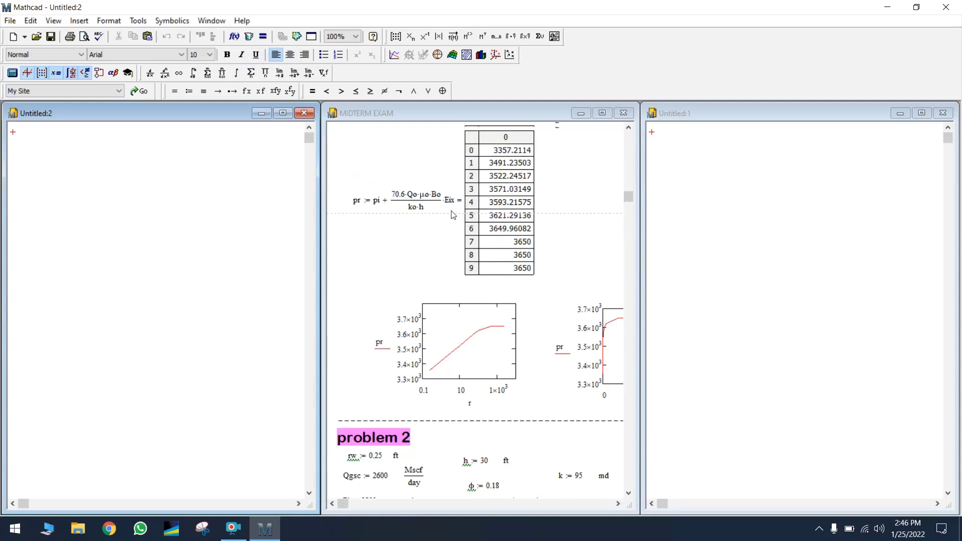
scroll(391, 313, "up", 2)
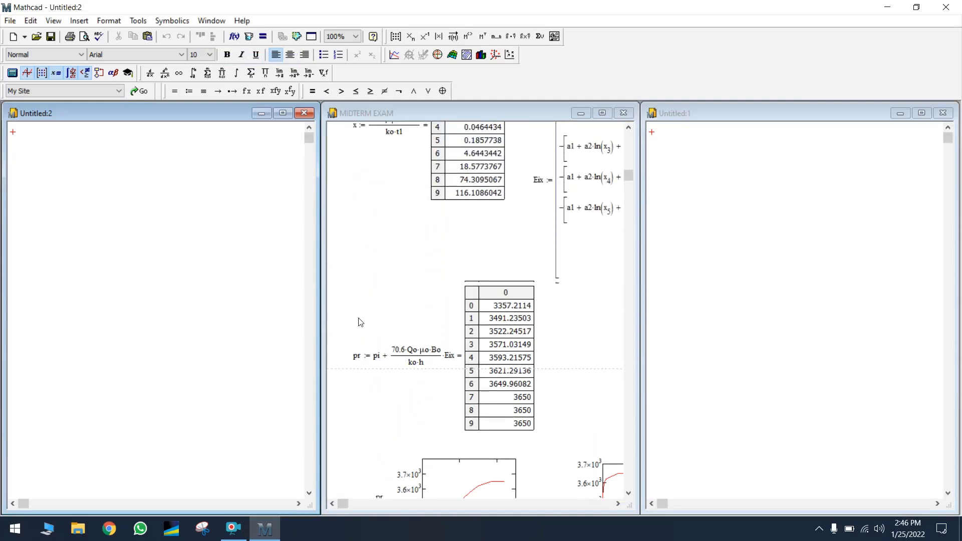
left_click(405, 210)
left_click_drag(344, 146, 406, 156)
left_click(392, 151)
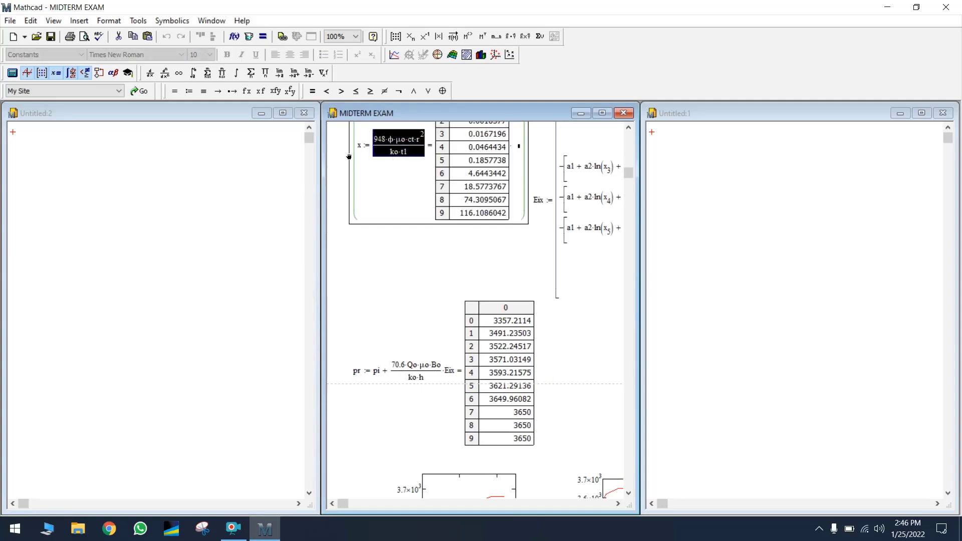
left_click(58, 168)
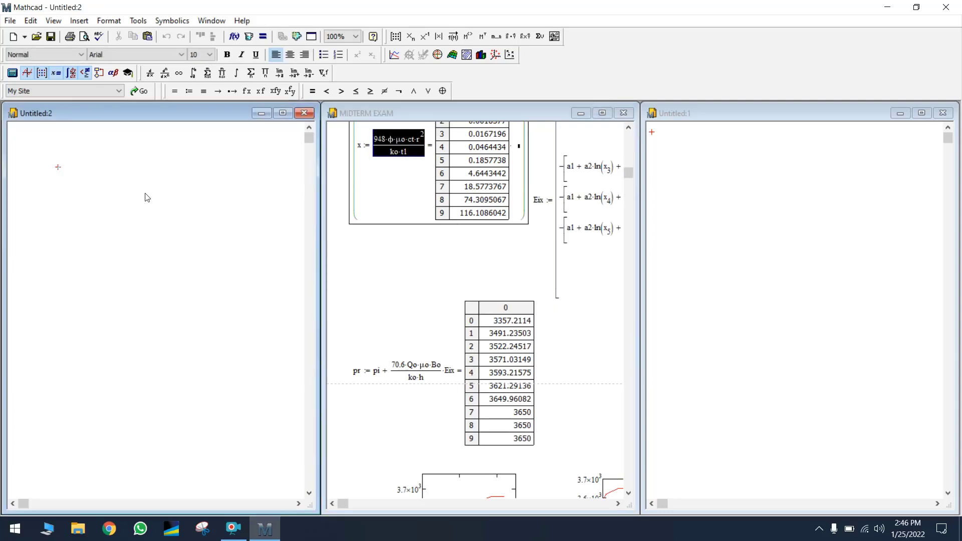
key("ctrl+v")
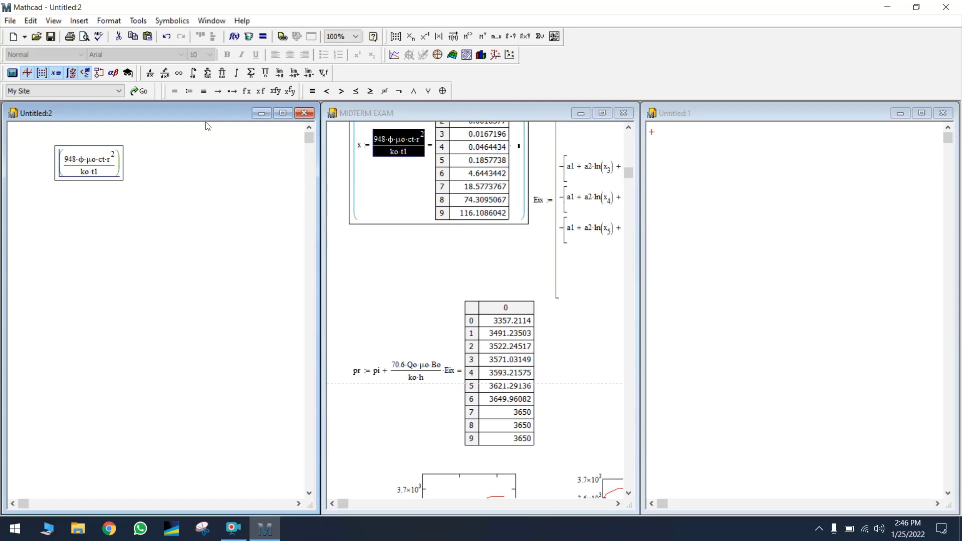
- Close the worksheet Untitled:2 without saving its changes and maximize the MIDTERM EXAM worksheet
left_click(304, 113)
left_click(484, 291)
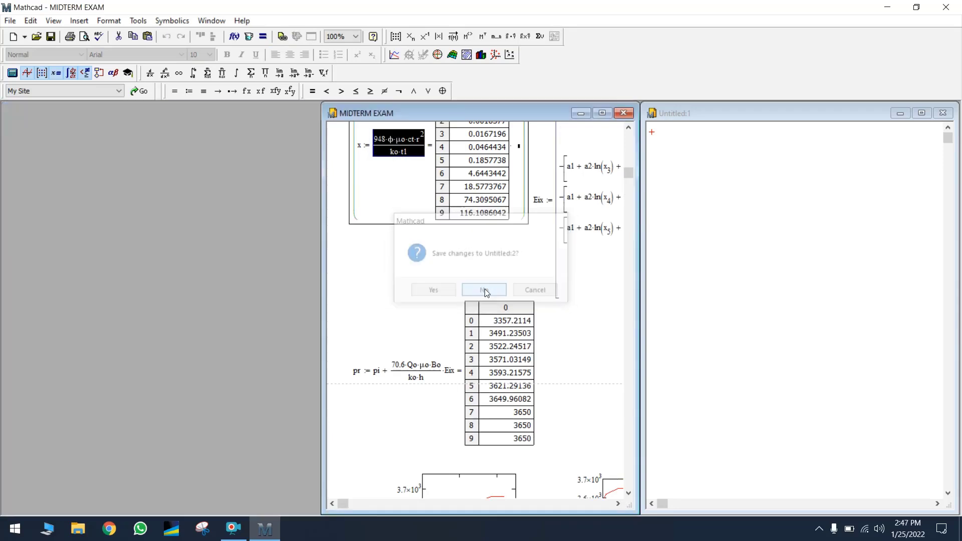
left_click(603, 115)
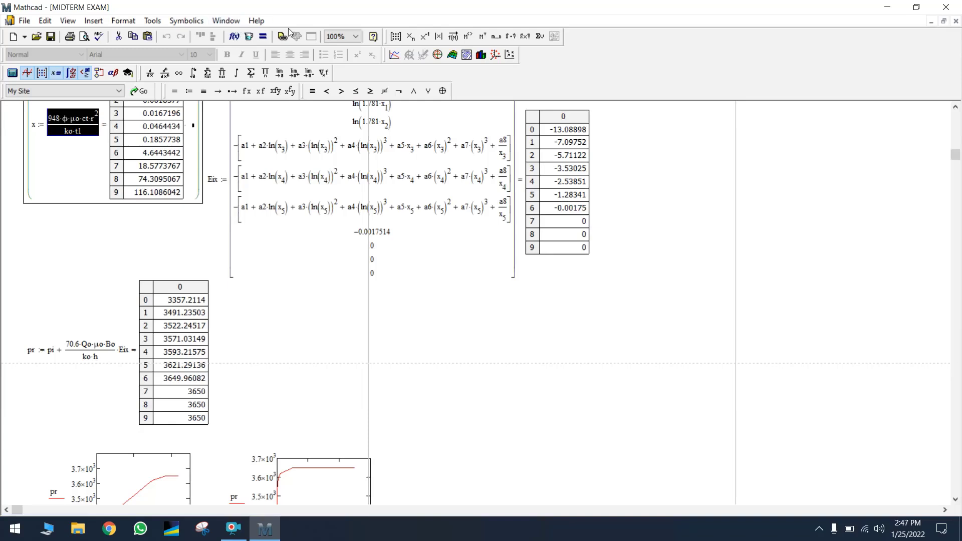
- Magnify MIDTERM EXAM to 150% and view the problem 1 input data at the start of the worksheet
left_click(345, 36)
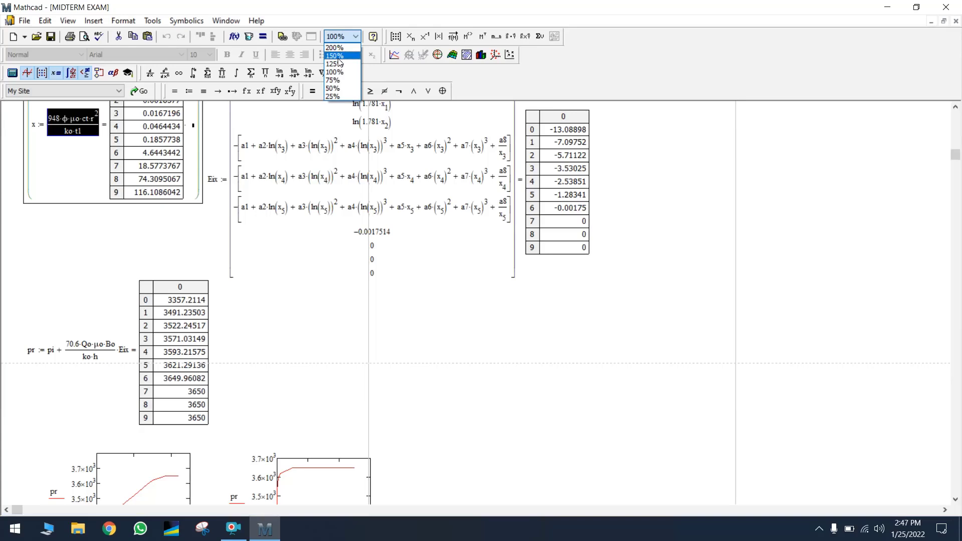
left_click(339, 57)
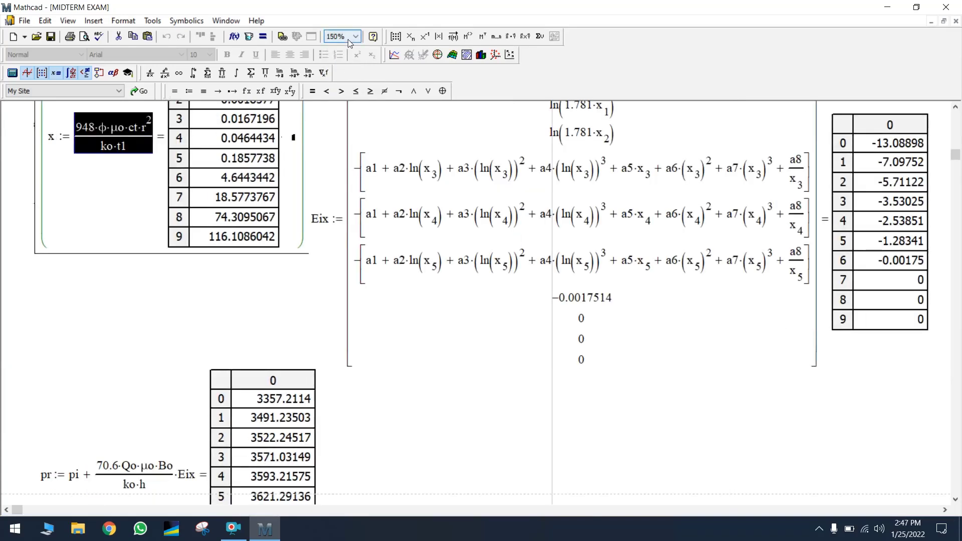
left_click(347, 40)
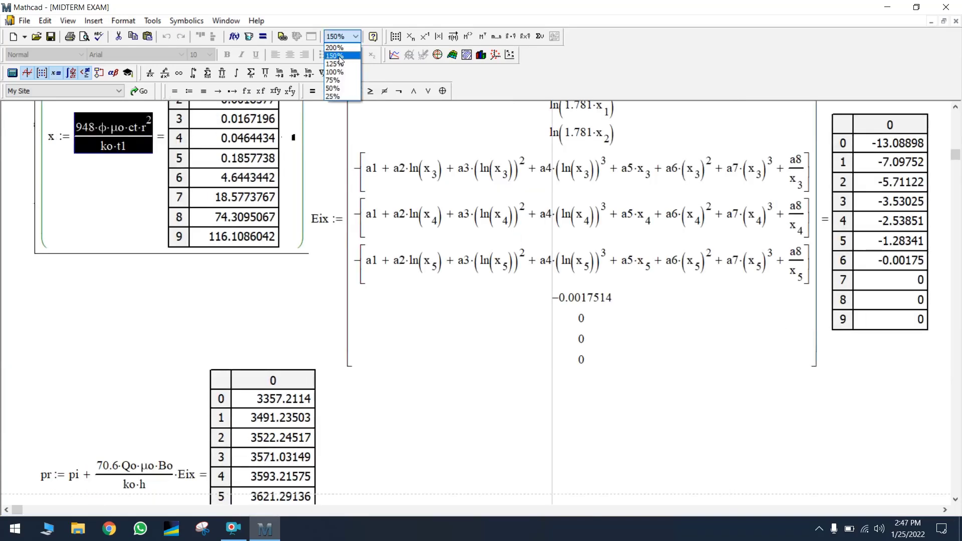
left_click(339, 57)
scroll(523, 189, "up", 5)
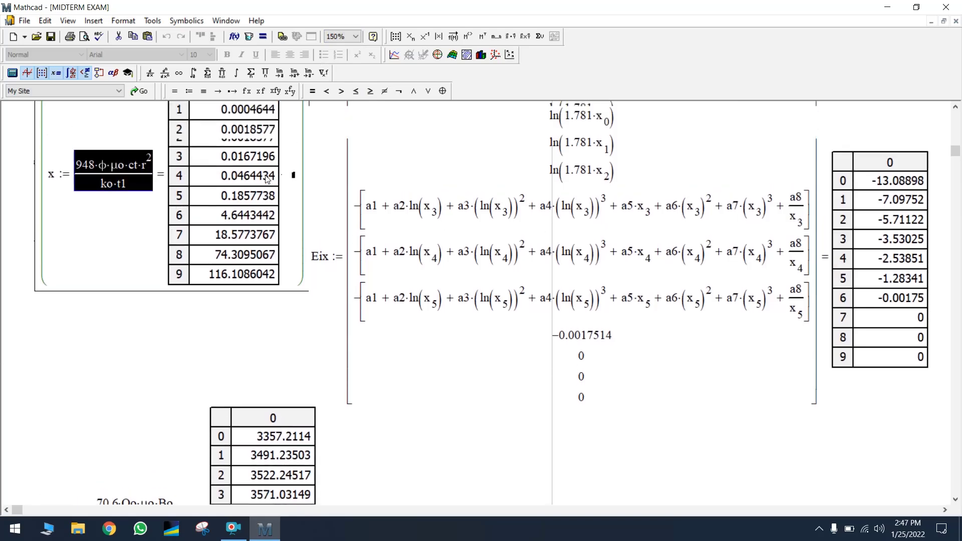
scroll(268, 180, "up", 5)
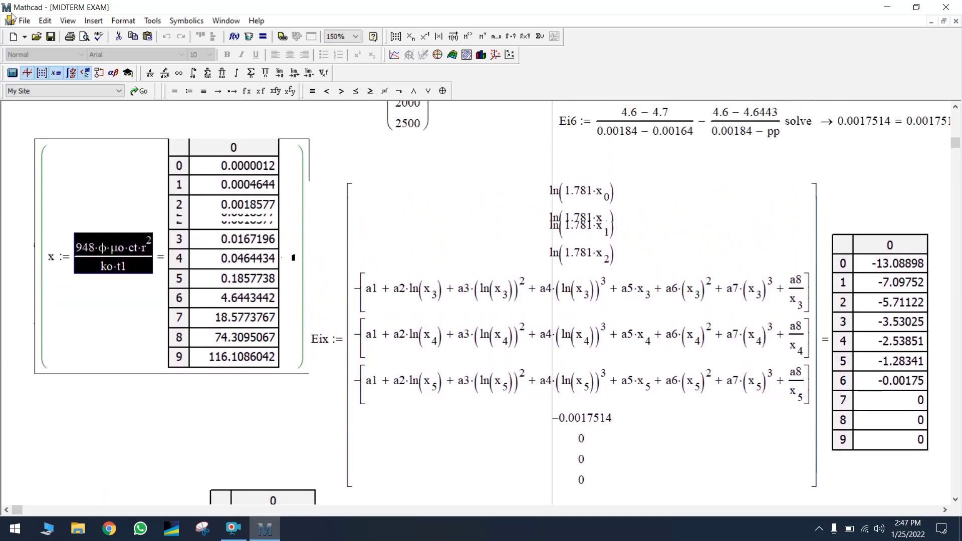
scroll(286, 182, "up", 5)
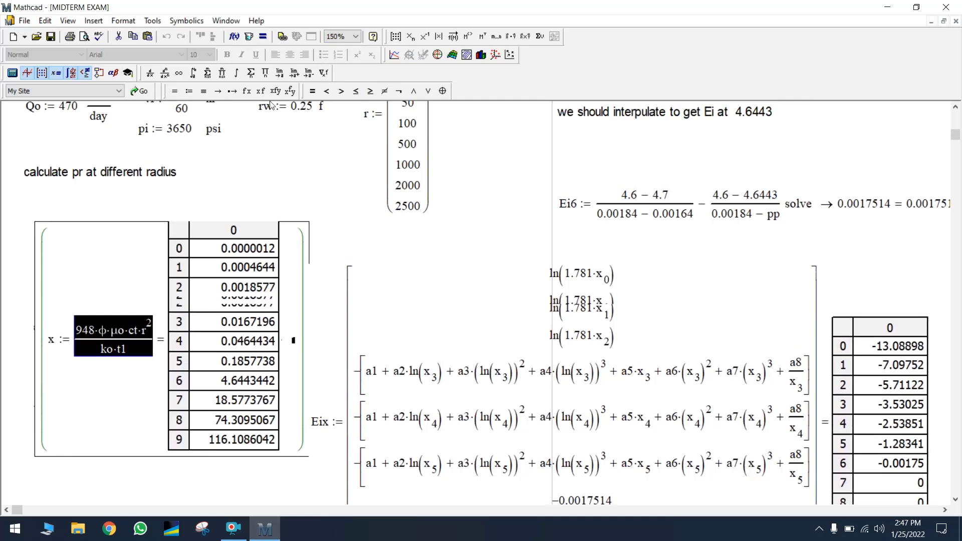
scroll(286, 183, "up", 5)
left_click(279, 176)
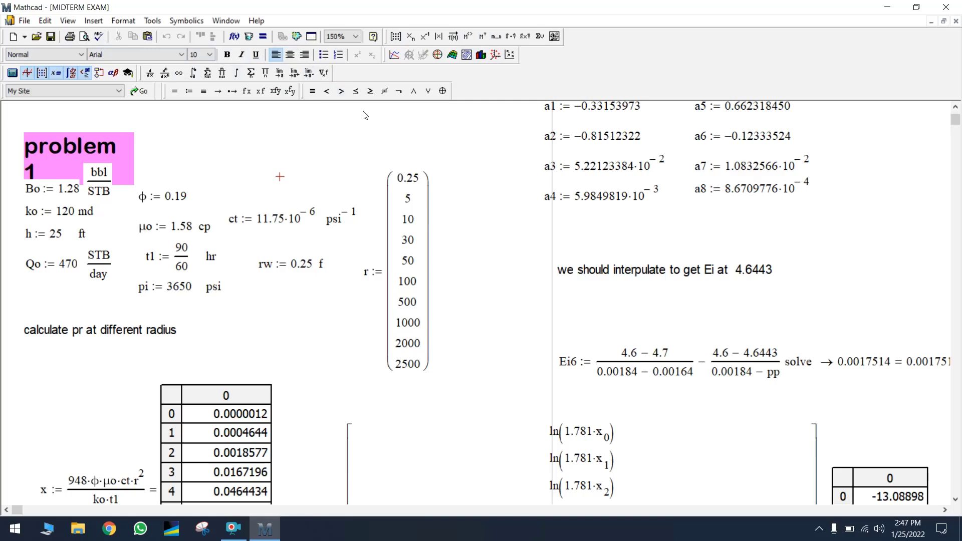
- Look over the Calculator and Symbolic palettes and close each one
left_click(13, 73)
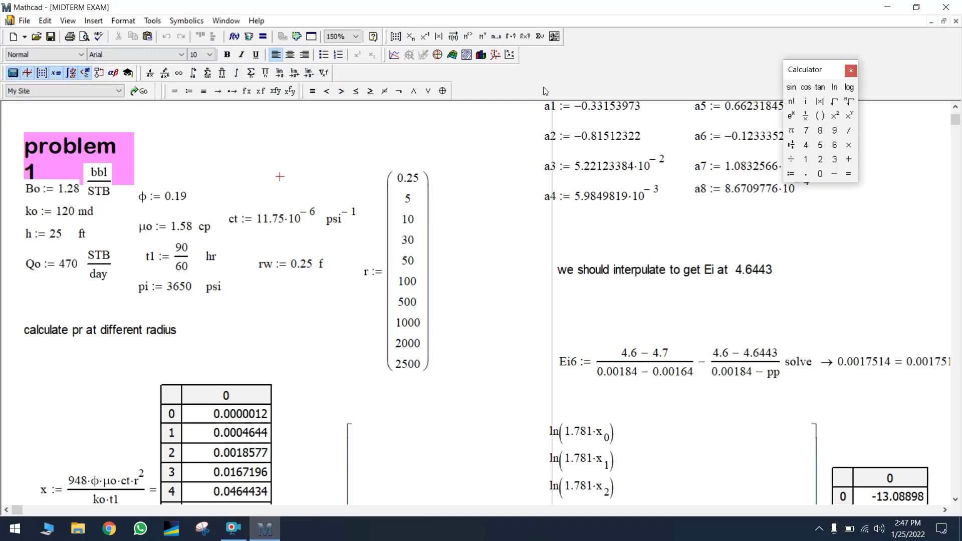
left_click(850, 71)
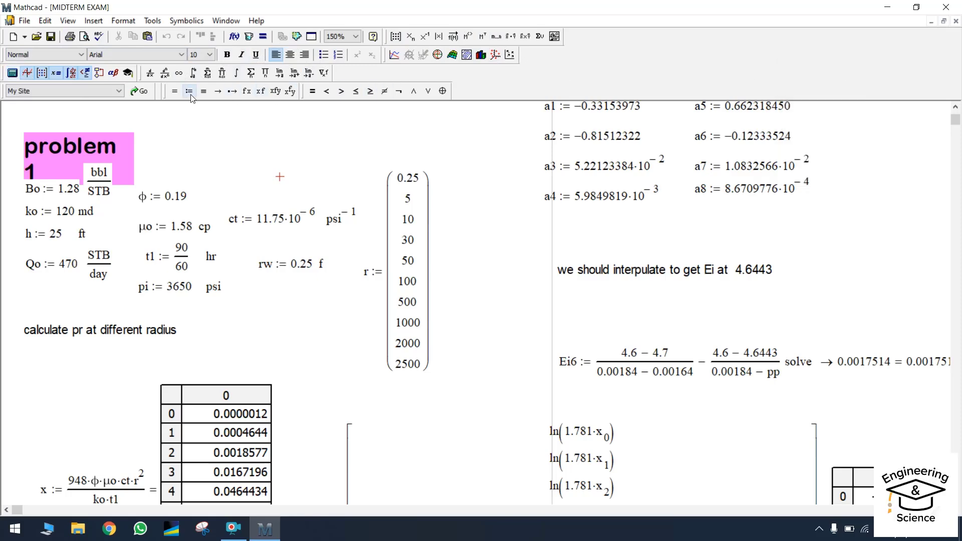
left_click(129, 73)
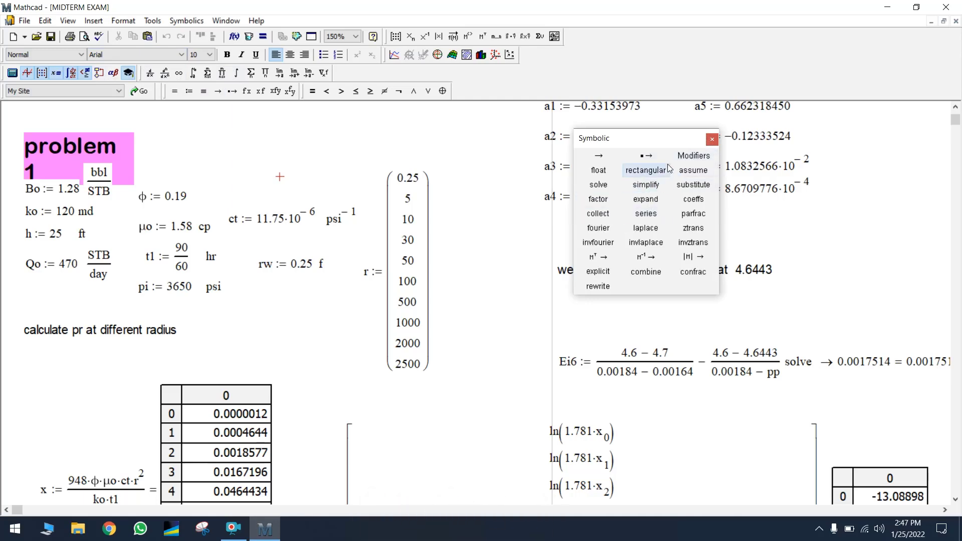
left_click(712, 138)
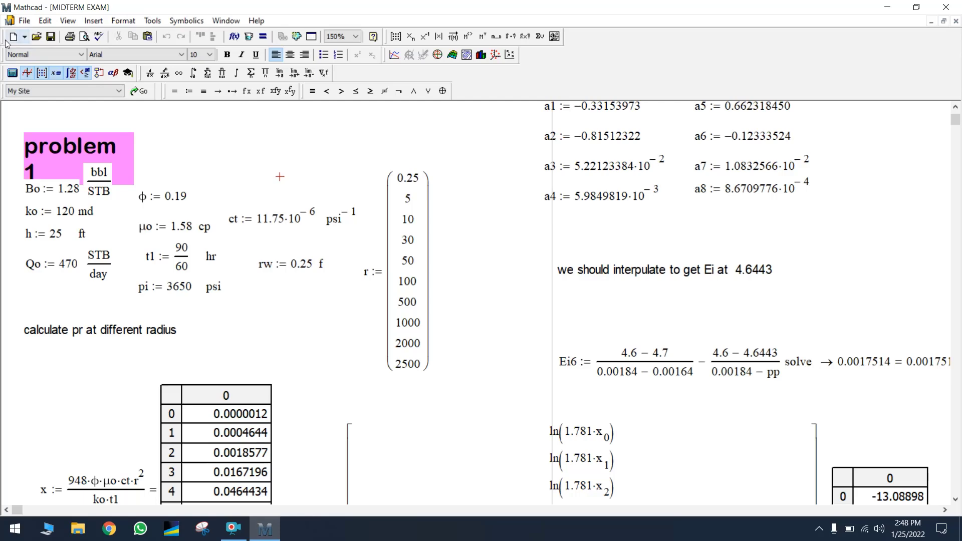
- Create a new worksheet from the Normal template
left_click(24, 36)
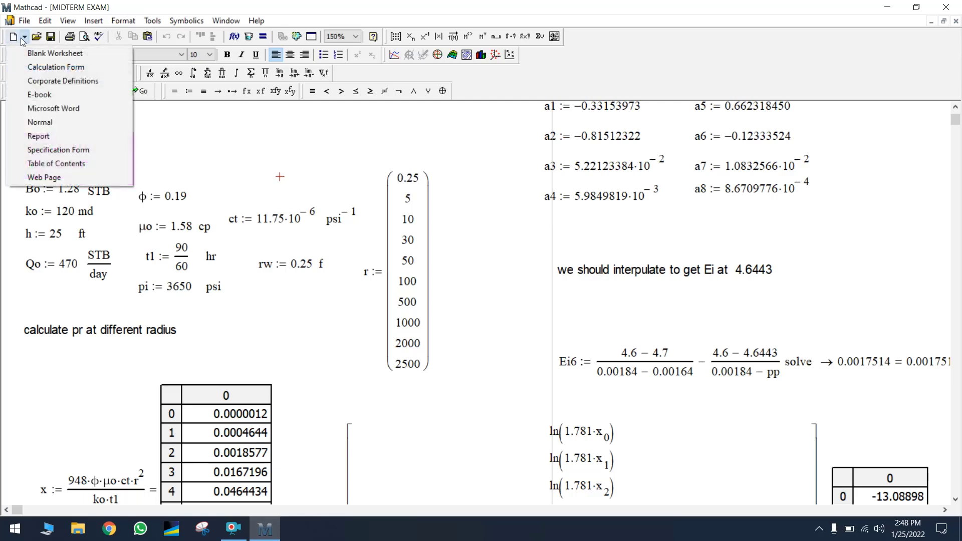
left_click(50, 123)
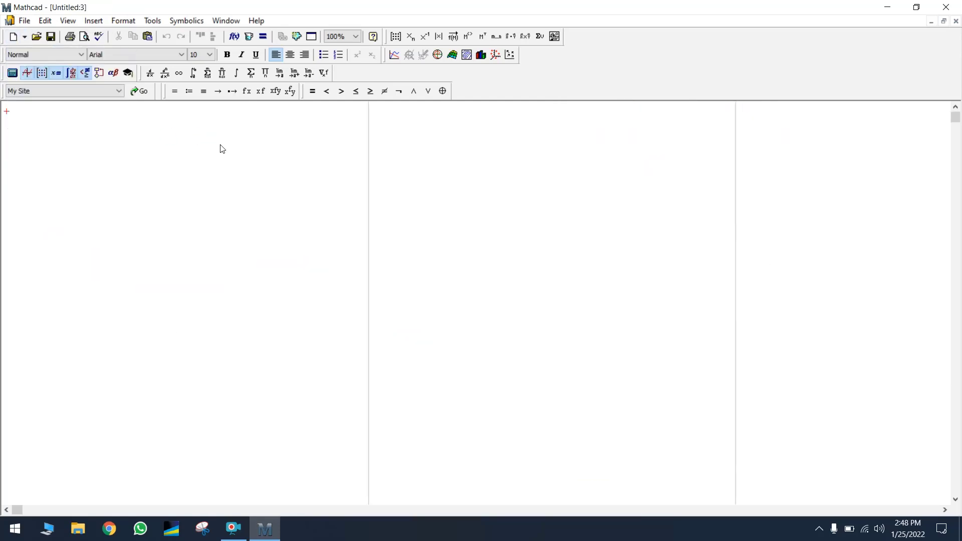
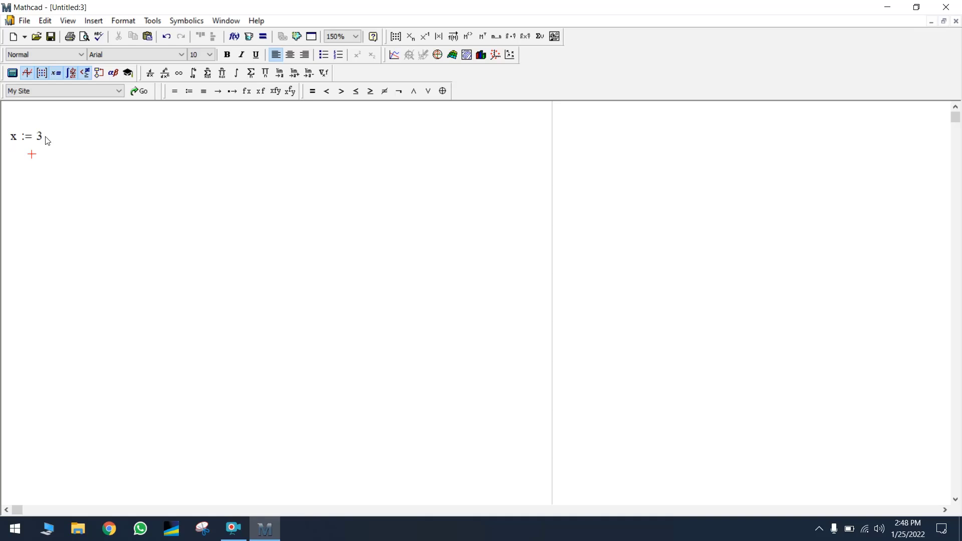
- Evaluate x directly below the definition x := 3
left_click(16, 170)
type("x = 3")
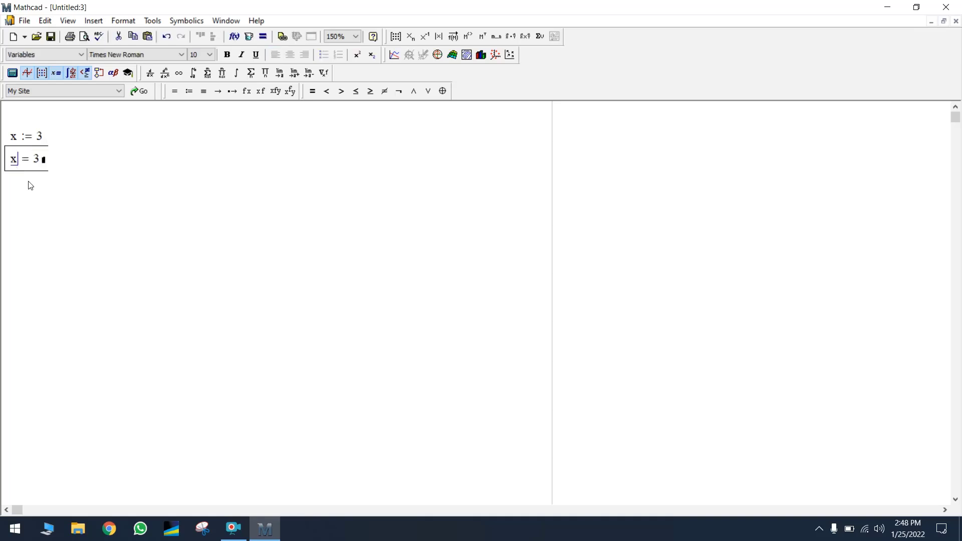
left_click(29, 183)
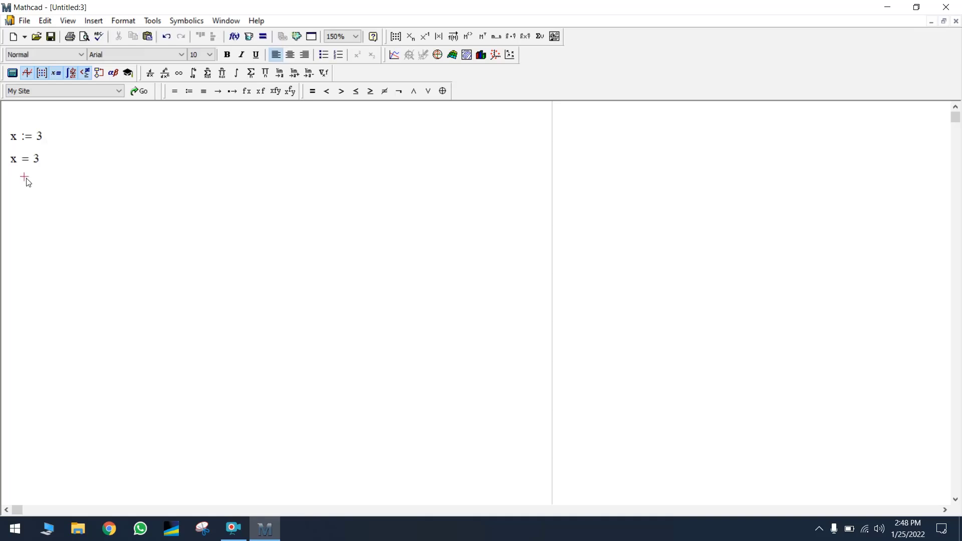
- Redefine x as 4 below the evaluation of x and move the new definition slightly down and to the right
left_click(8, 183)
type("x")
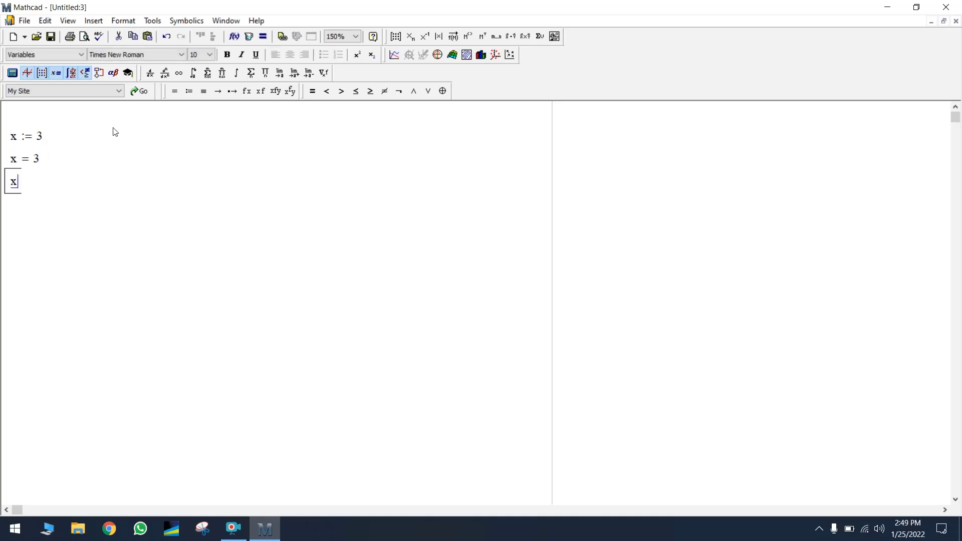
left_click(189, 91)
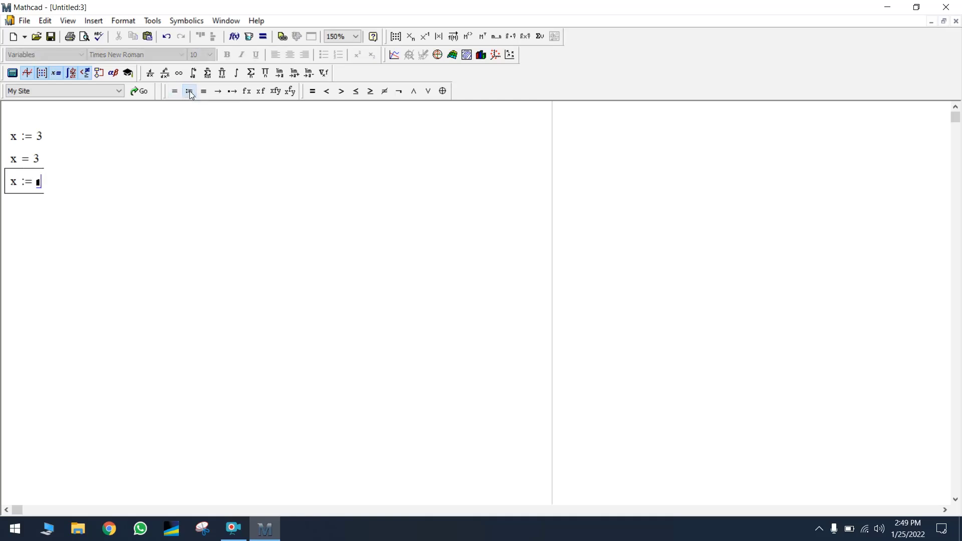
type("4")
left_click(97, 228)
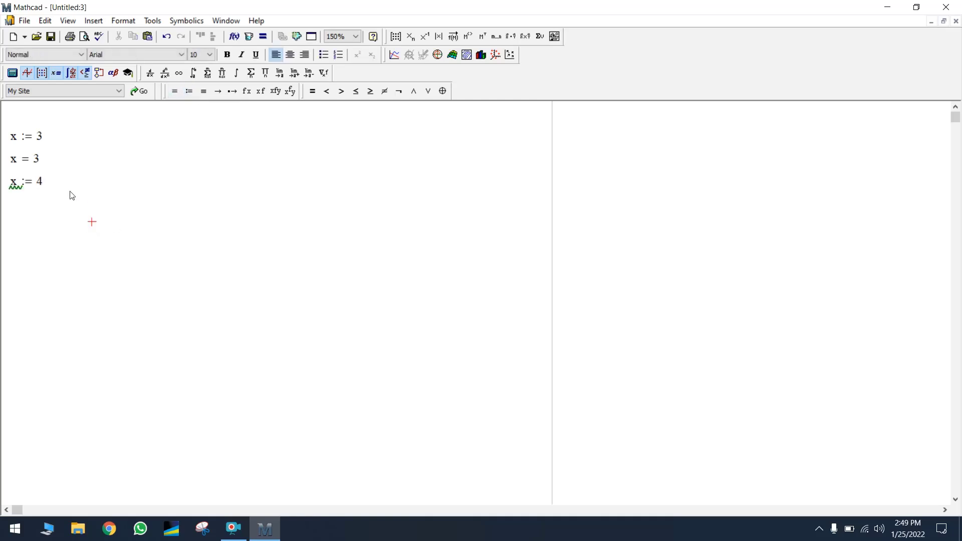
left_click_drag(20, 191, 51, 206)
- Evaluate x below the definition x := 4
left_click(29, 235)
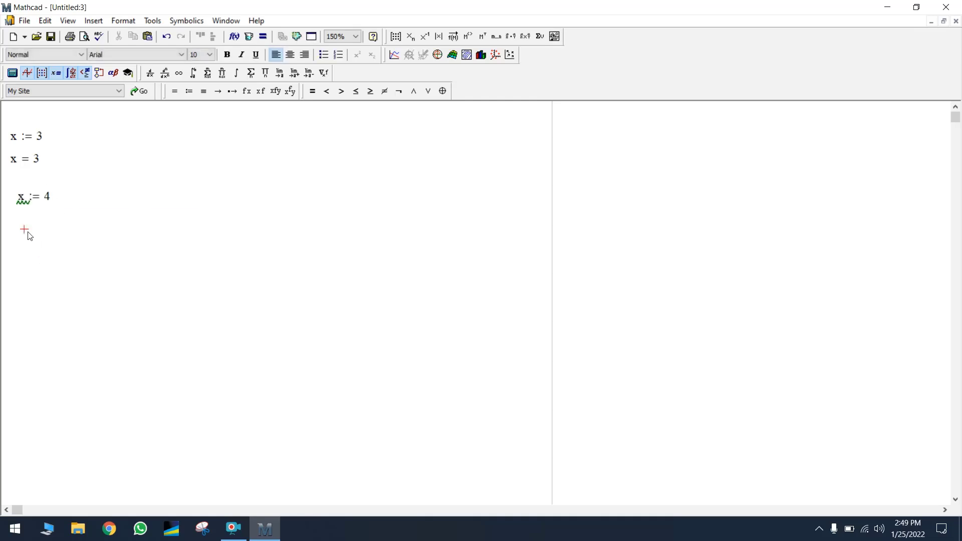
type("x ")
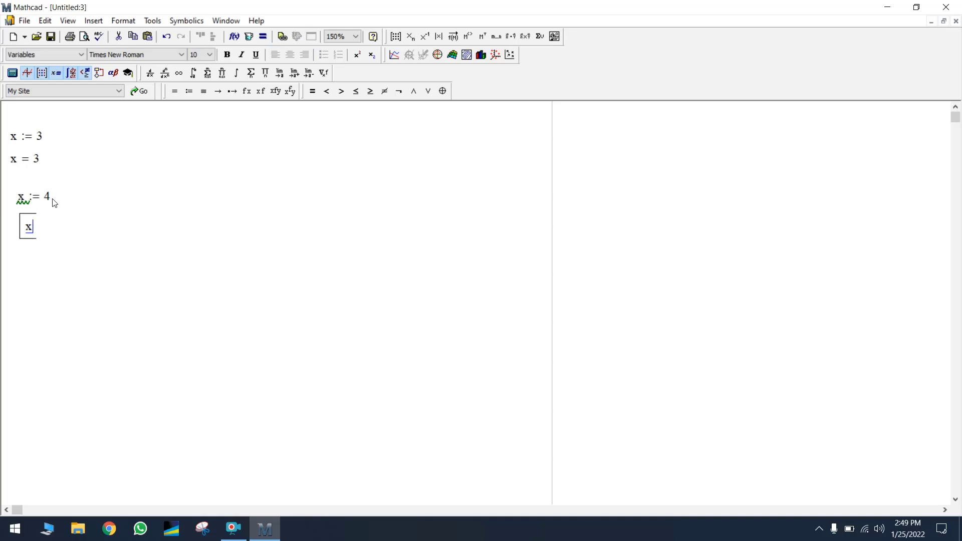
type("= 4")
- Evaluate x once more in the space above x := 4, beside the first evaluation
left_click(59, 176)
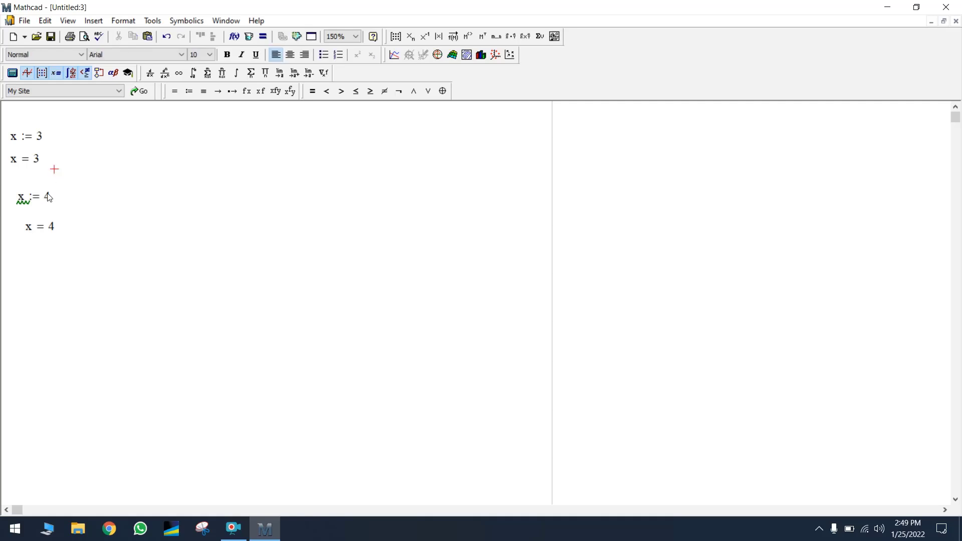
type("x ")
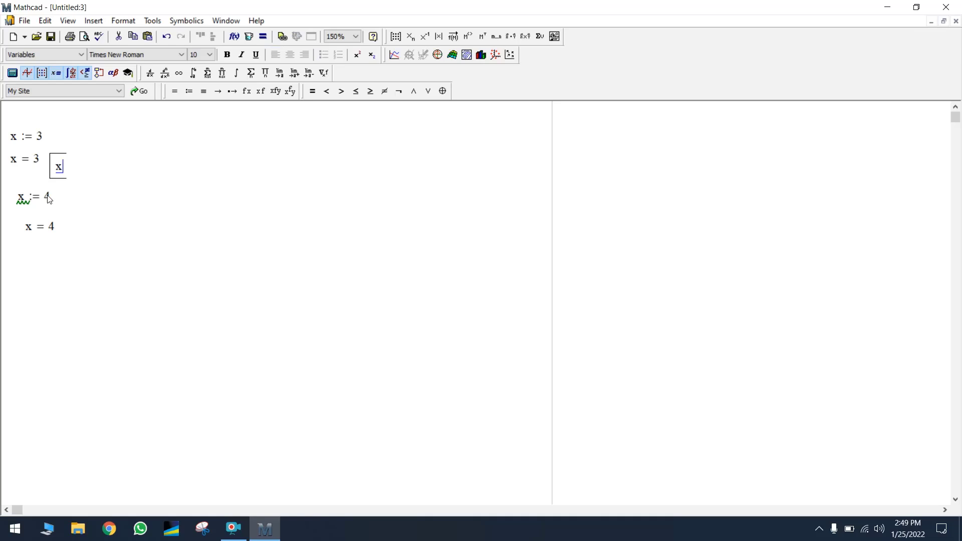
type("= 3")
left_click(145, 282)
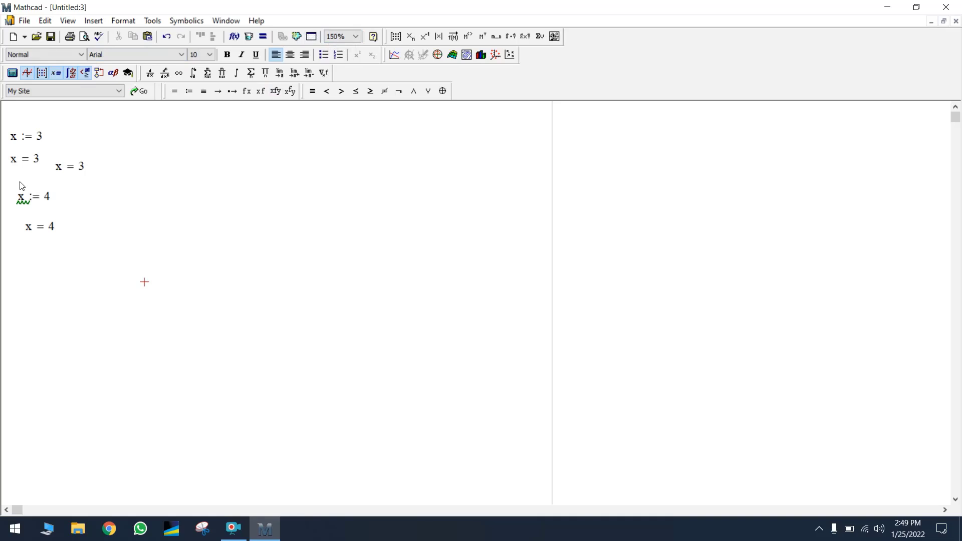
- Delete the definition x := 4 together with the evaluation of x below it
left_click_drag(22, 180, 46, 266)
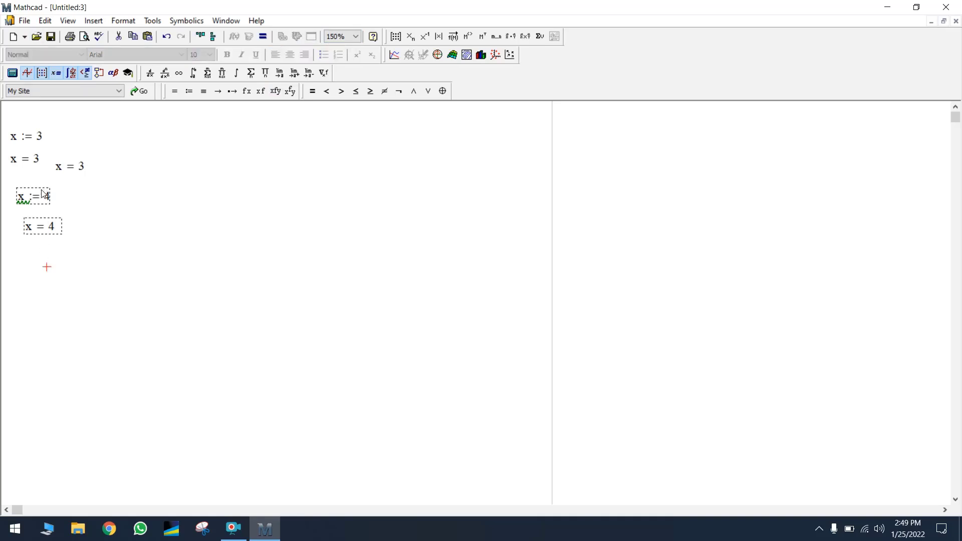
key("Delete")
- Evaluate the expression 4 − x below the existing x evaluations
left_click(25, 237)
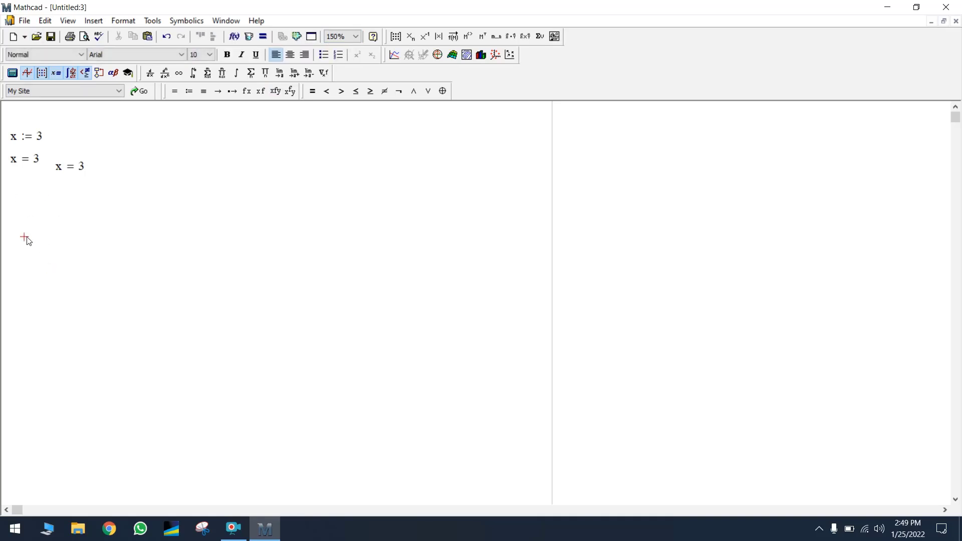
type("4-")
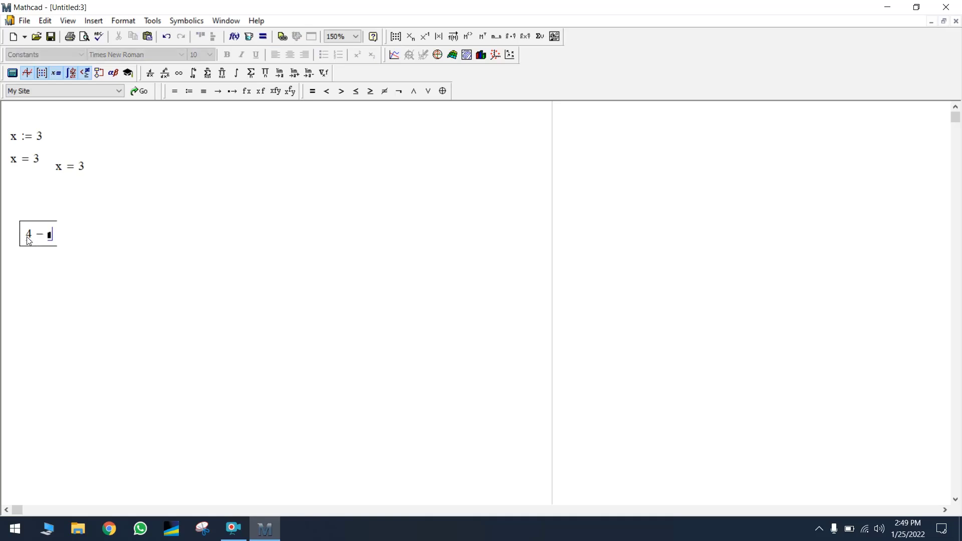
type("x=")
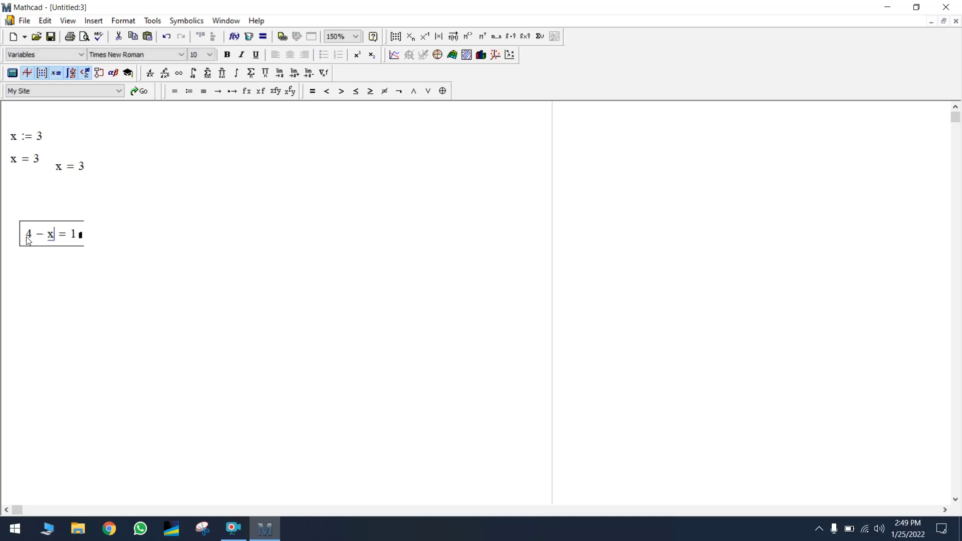
- Define the function f(x) := 3·x − 4 just below the 4 − x expression
left_click(79, 253)
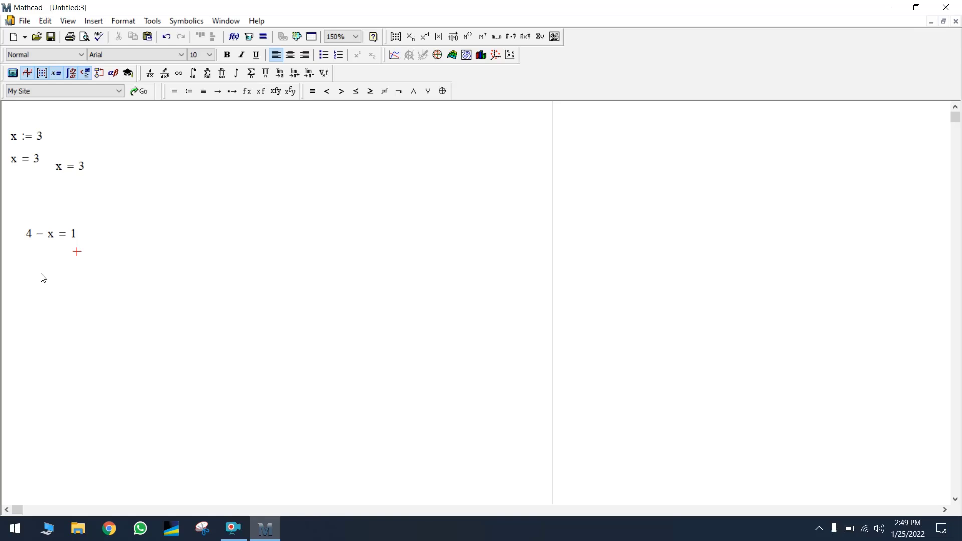
type("fc")
key("BackSpace")
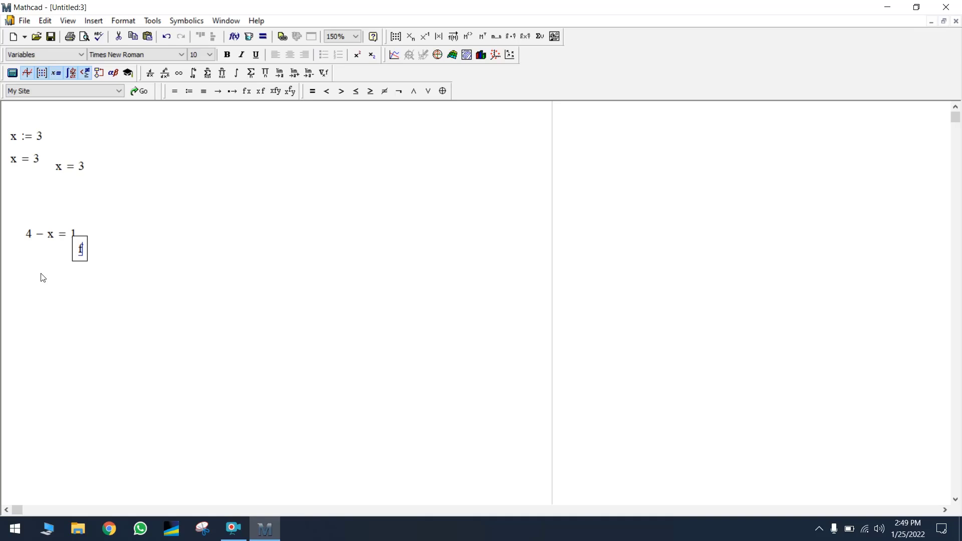
type("(x")
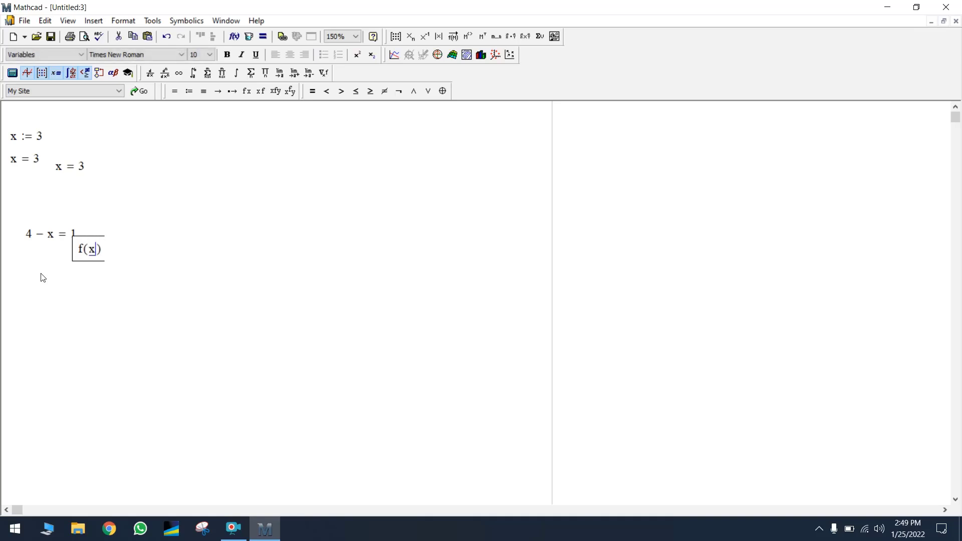
left_click(192, 93)
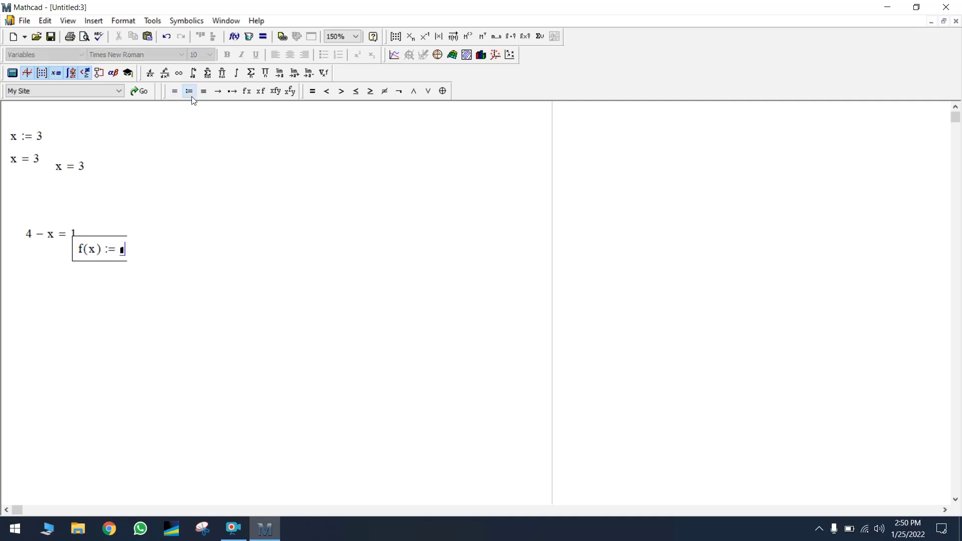
type("3*x-")
type("4")
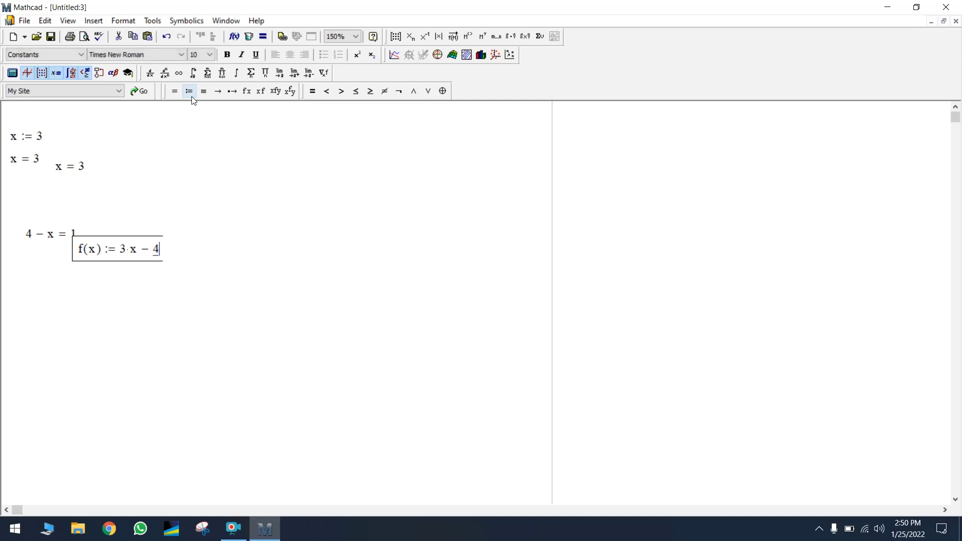
- Enter the expression 3·x − 4 below the f(x) definition and apply the symbolic solve operation to it
left_click(114, 266)
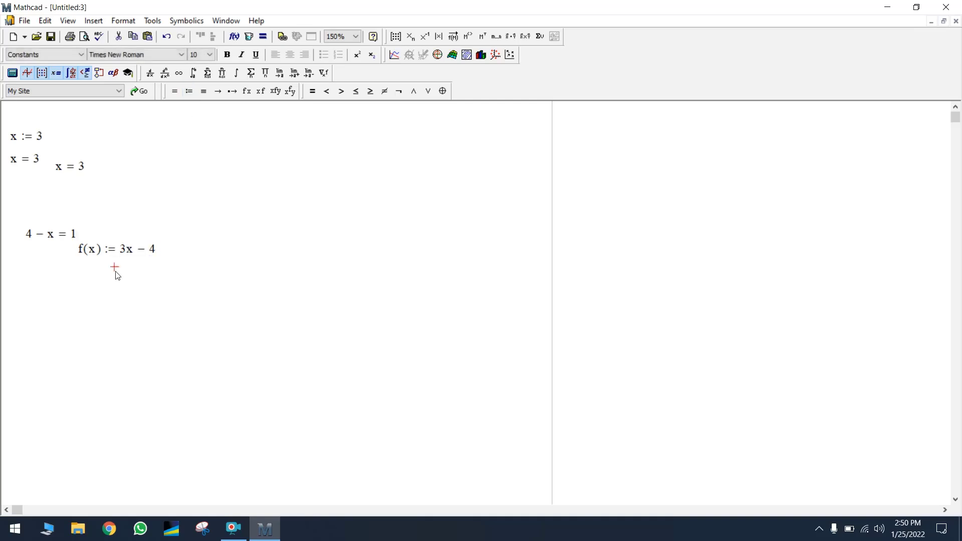
left_click(88, 300)
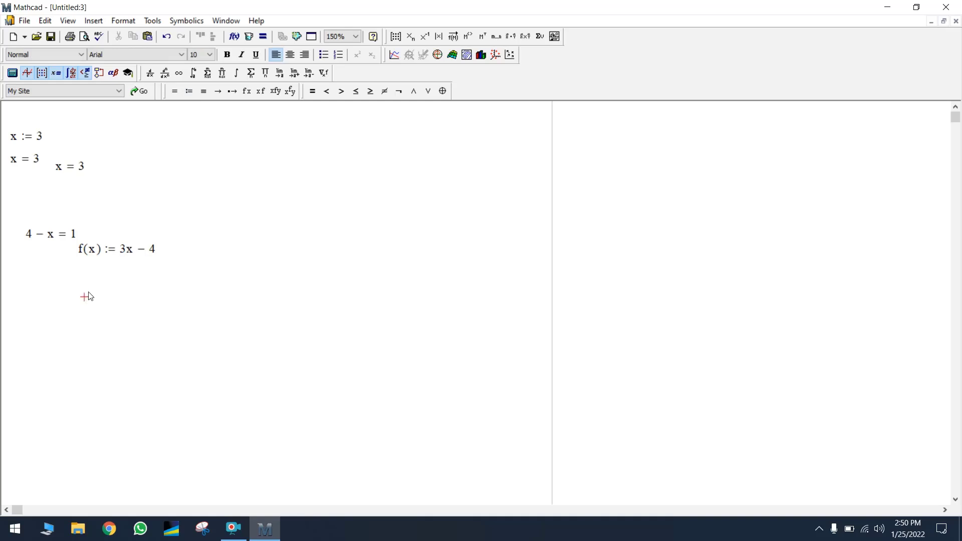
type("3x")
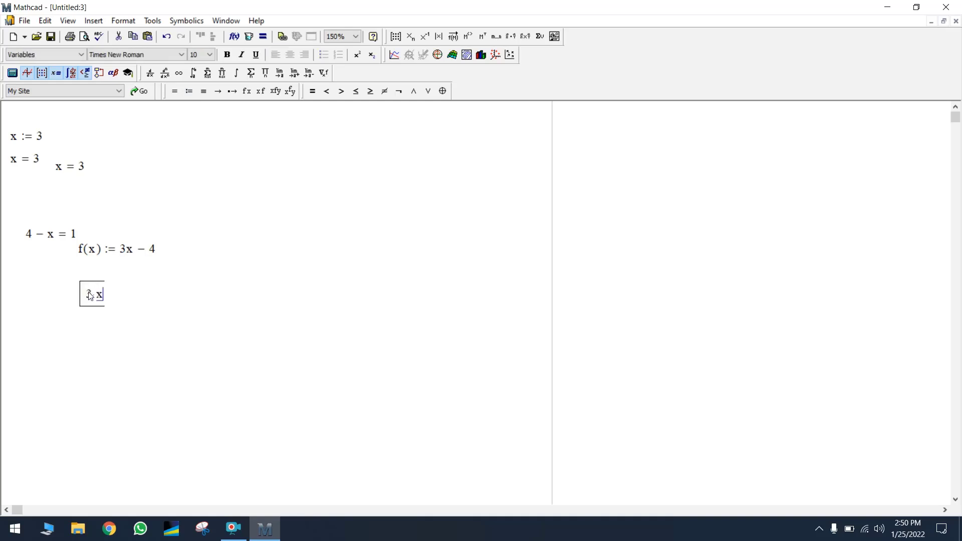
type("-4")
left_click(129, 73)
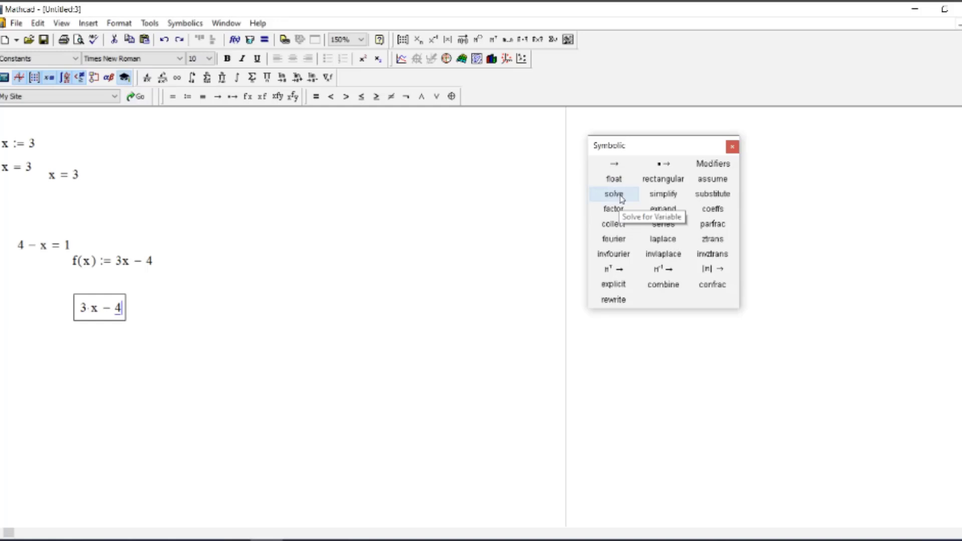
left_click(620, 198)
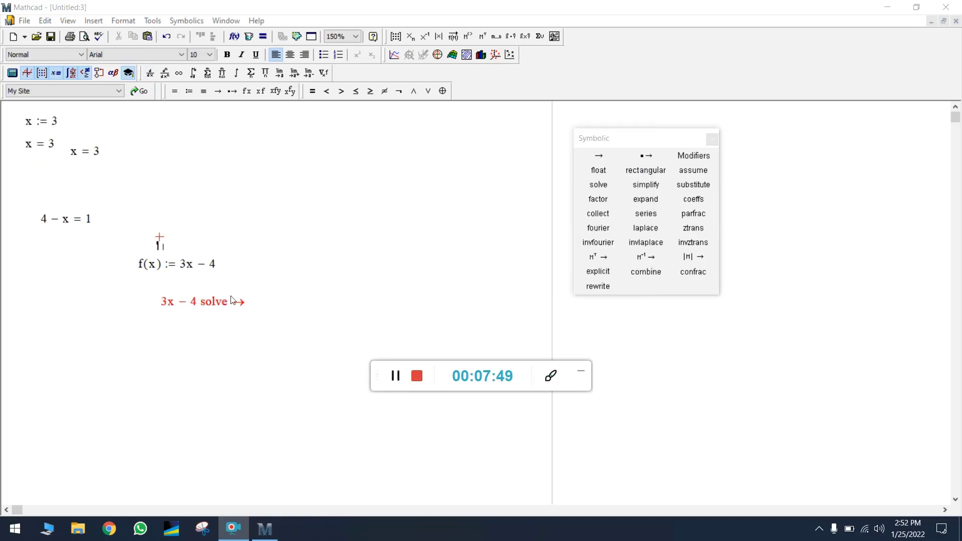
- Move the x definition, both x evaluations and 4 − x below the solve expression, and reposition the f(x) and solve pair above them
left_click(167, 282)
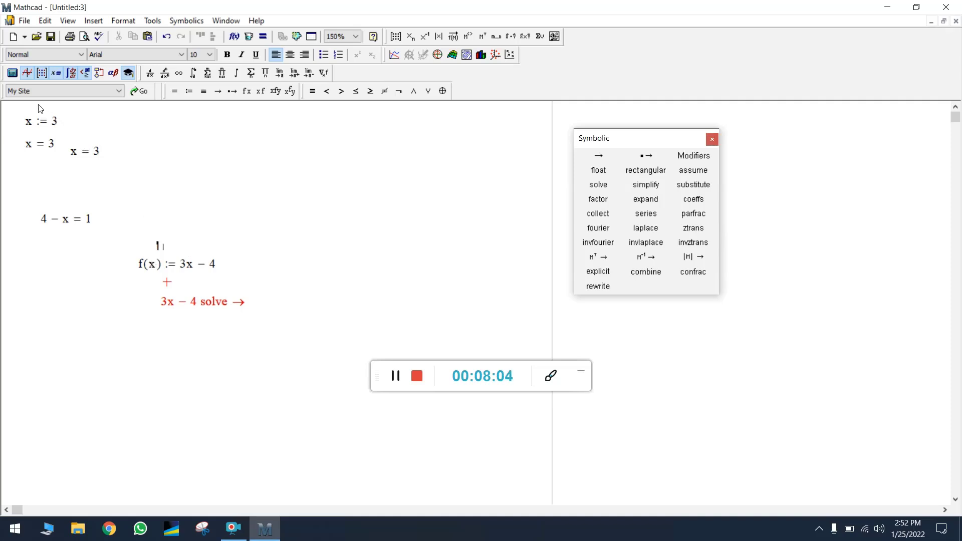
left_click_drag(24, 109, 90, 453)
left_click(204, 340)
left_click_drag(114, 236, 140, 213)
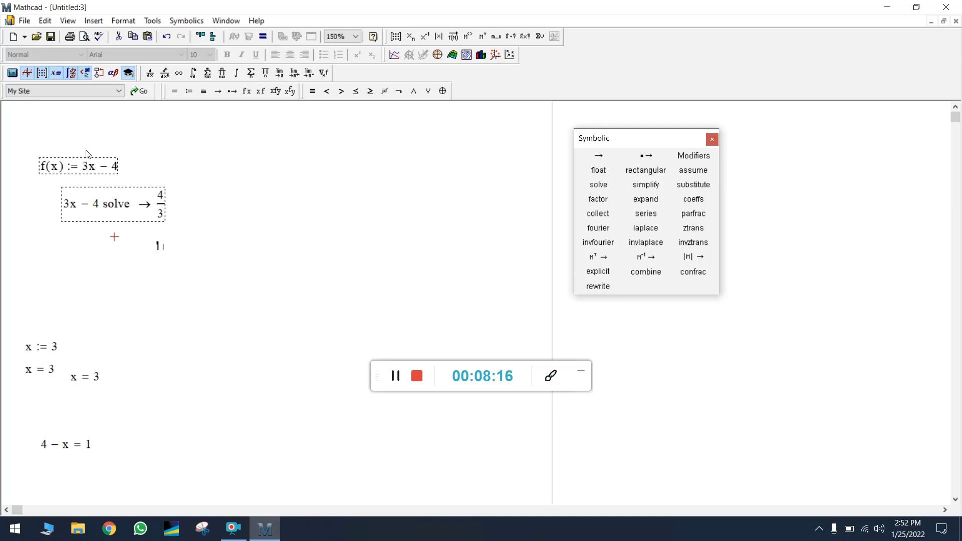
left_click_drag(47, 146, 311, 294)
left_click(220, 326)
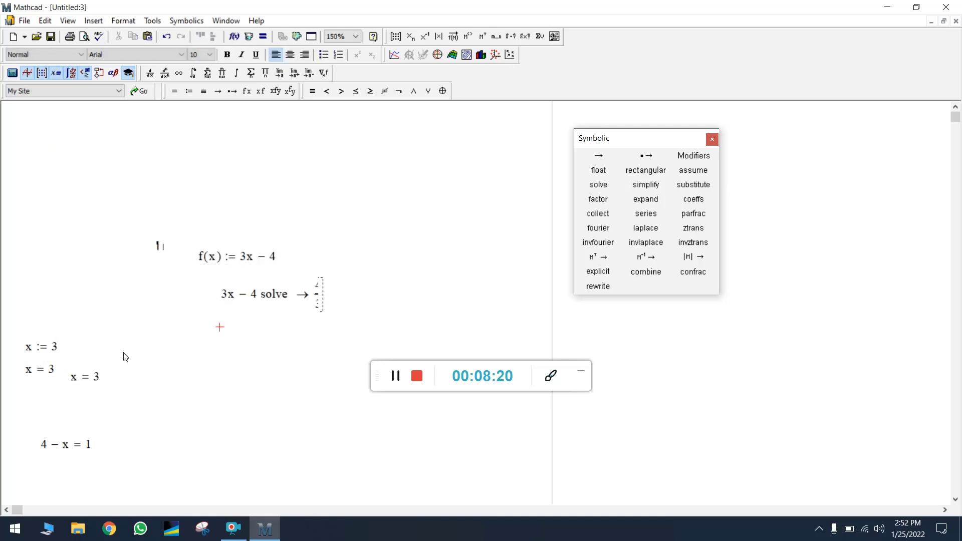
- Move x := 3, the evaluation directly under it and 4 − x back above the f(x) definition
left_click_drag(24, 327, 85, 229)
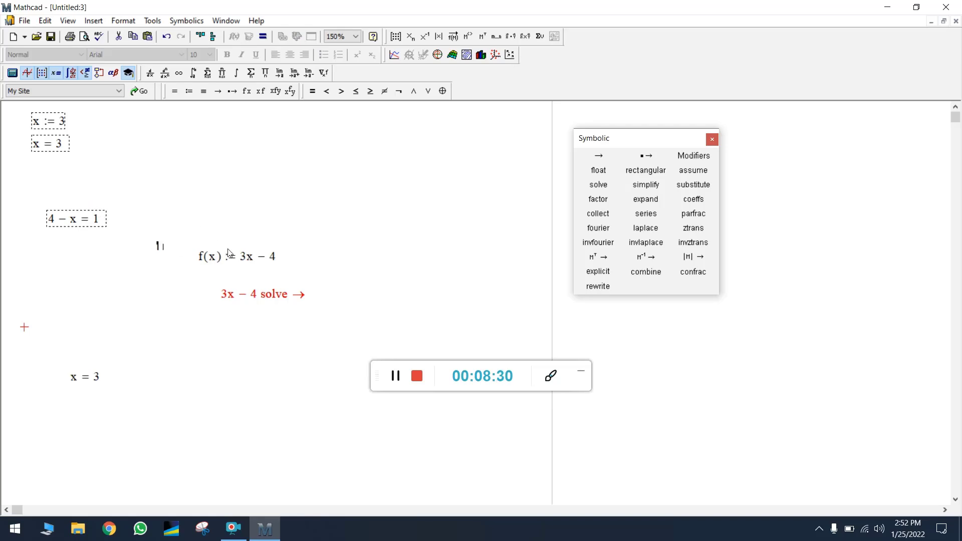
left_click(27, 121)
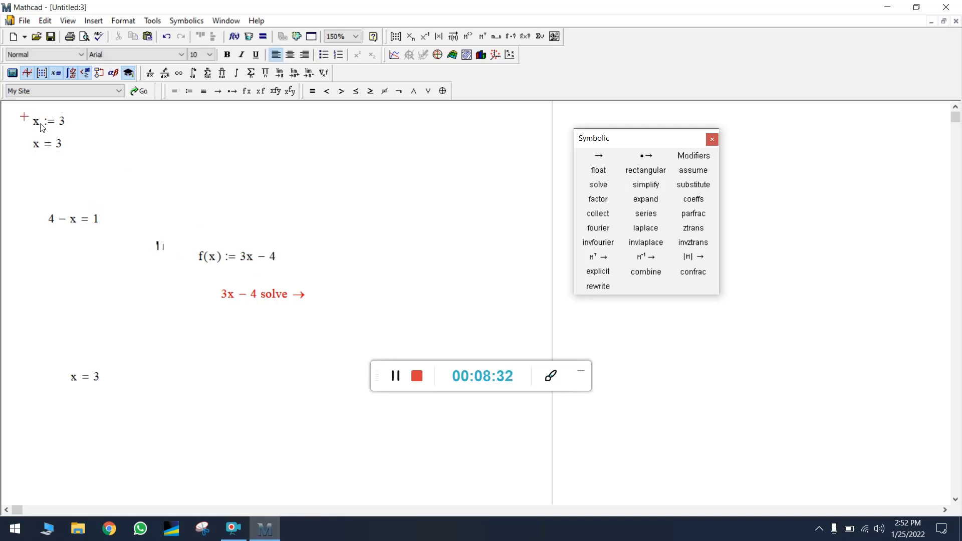
- Move x := 3, its first evaluation and 4 − x below the solve expression again, and shift the f(x) and solve pair up
key("ctrl+a")
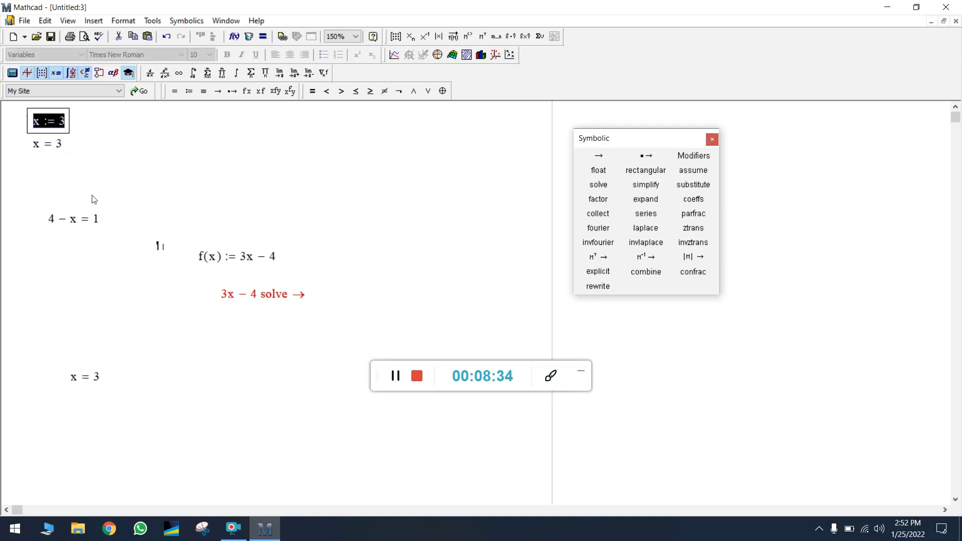
left_click(25, 120)
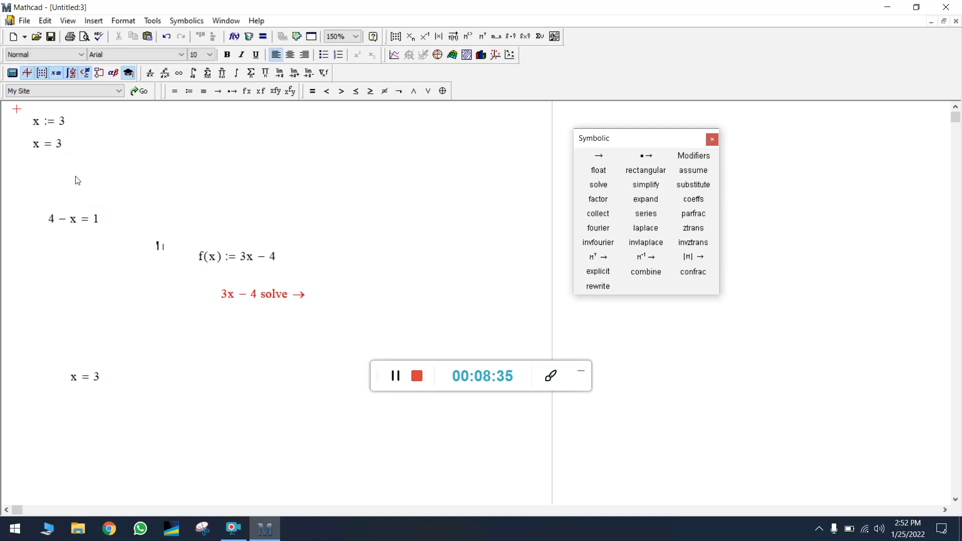
left_click_drag(17, 114, 73, 421)
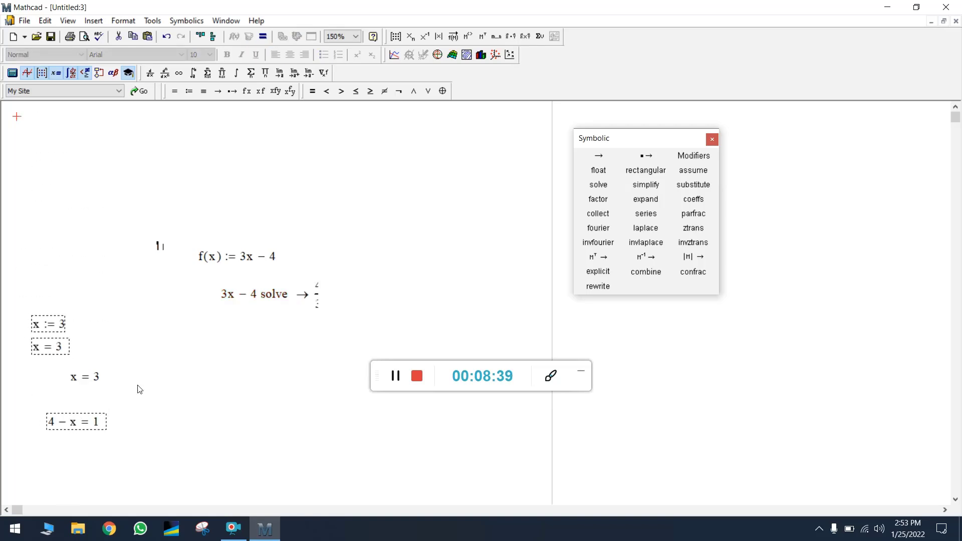
left_click_drag(182, 245, 226, 201)
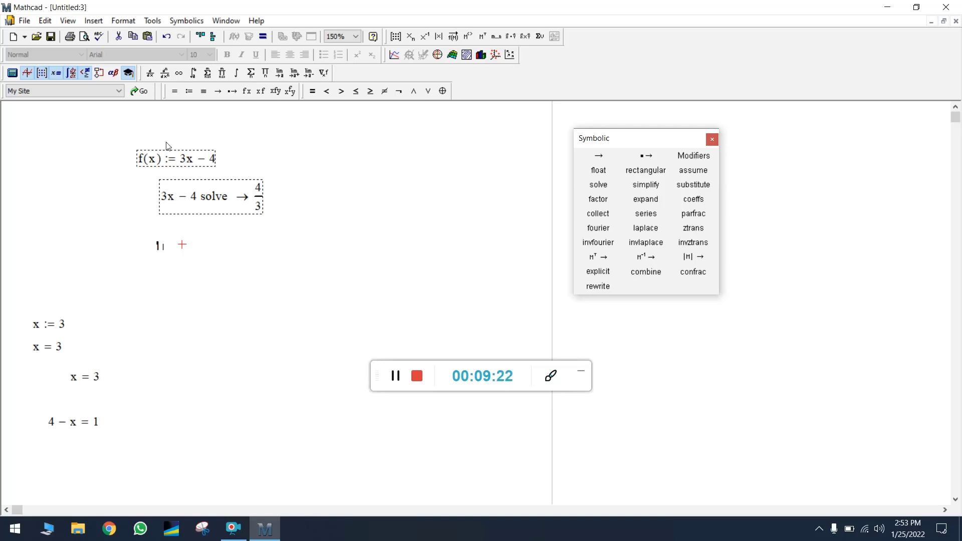
- Open the MIDTERM EXAM worksheet and examine the pr results table and the two plots of pr against r
left_click(36, 36)
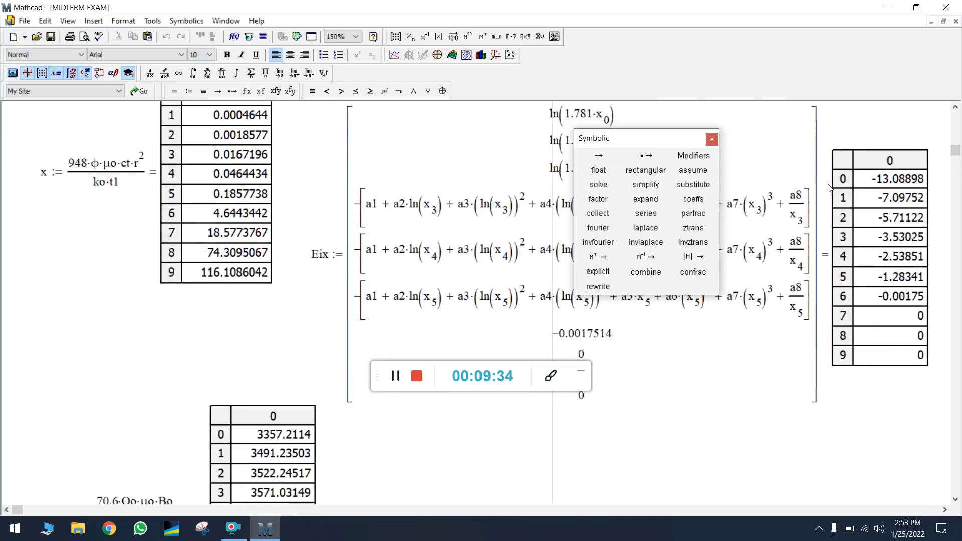
scroll(384, 203, "down", 3)
scroll(384, 203, "down", 5)
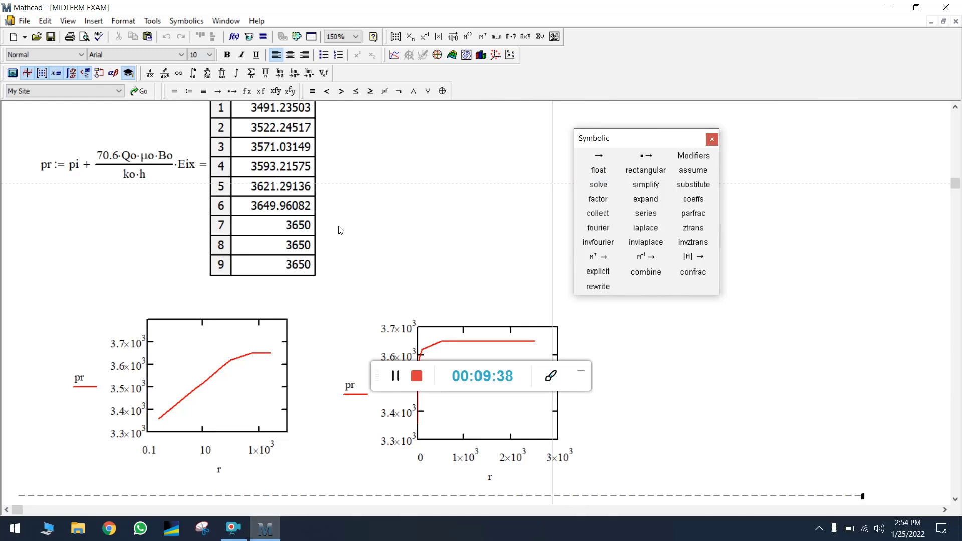
scroll(341, 231, "down", 4)
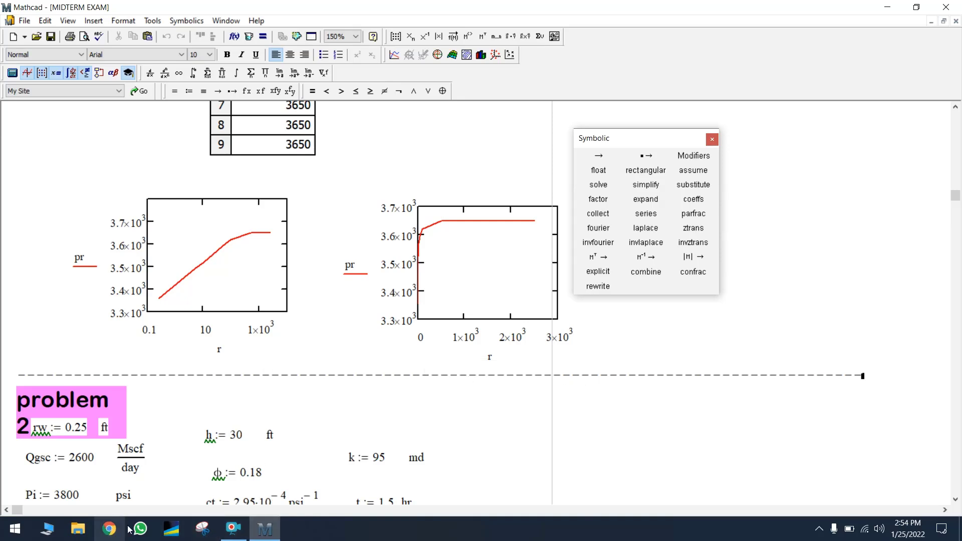
left_click(233, 527)
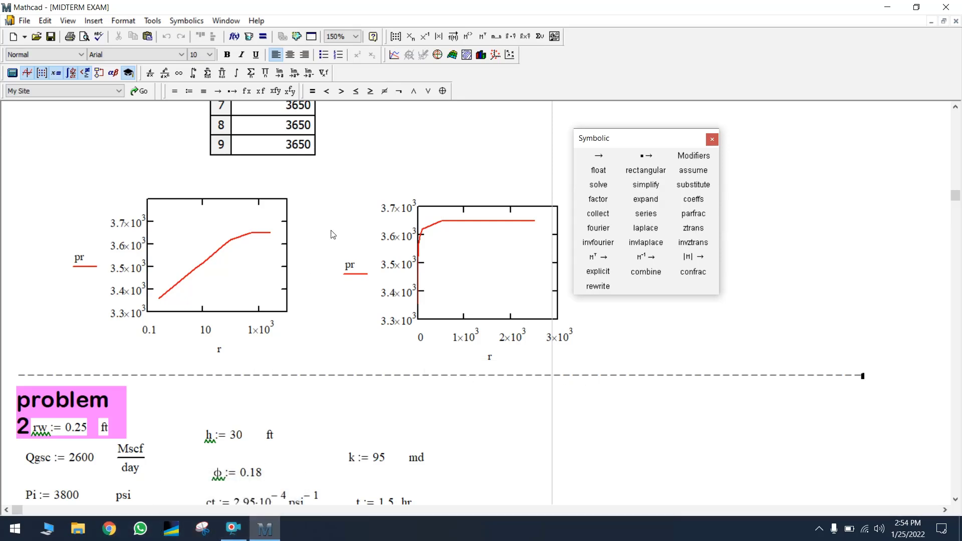
scroll(460, 209, "up", 3)
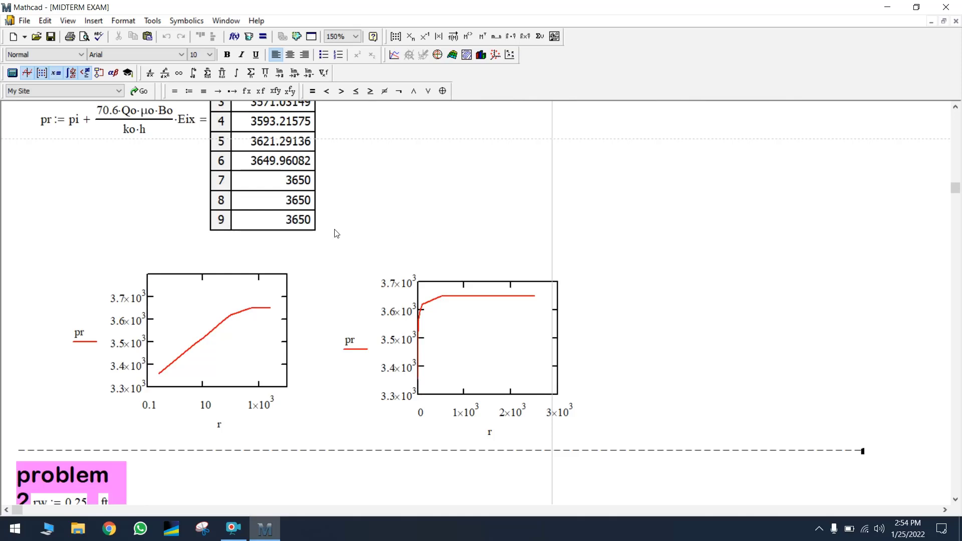